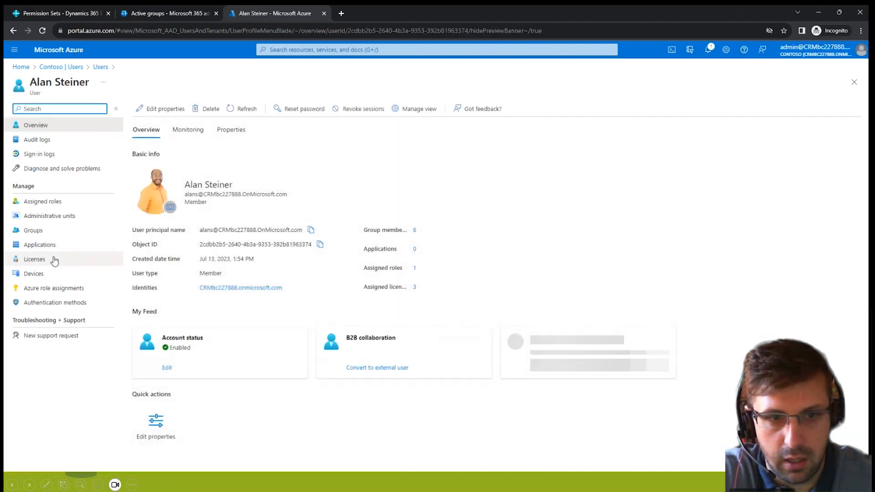
View the user's assigned licenses in Azure, and switch to Business Central to open the Users list.
left_click(53, 259)
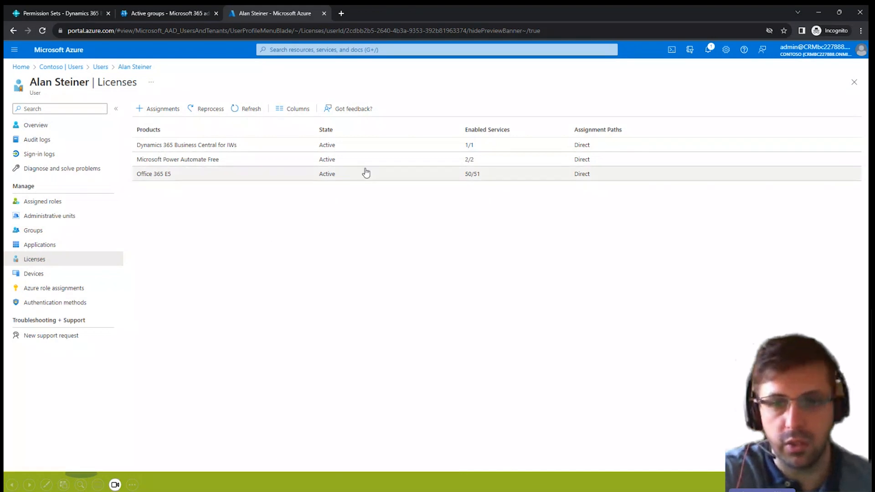
left_click(57, 14)
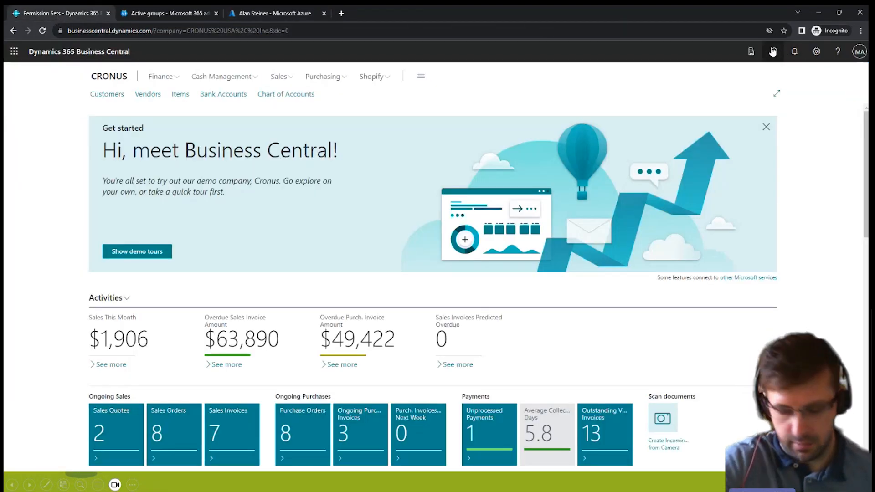
left_click(773, 52)
type("user")
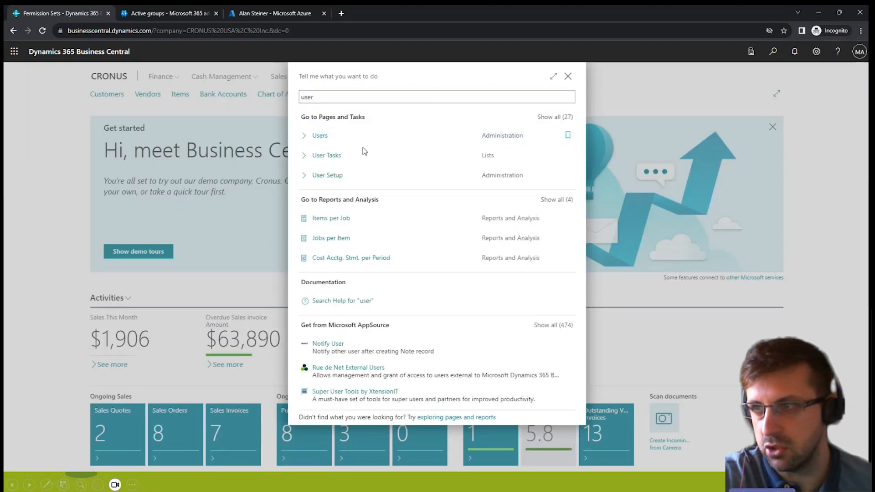
left_click(402, 142)
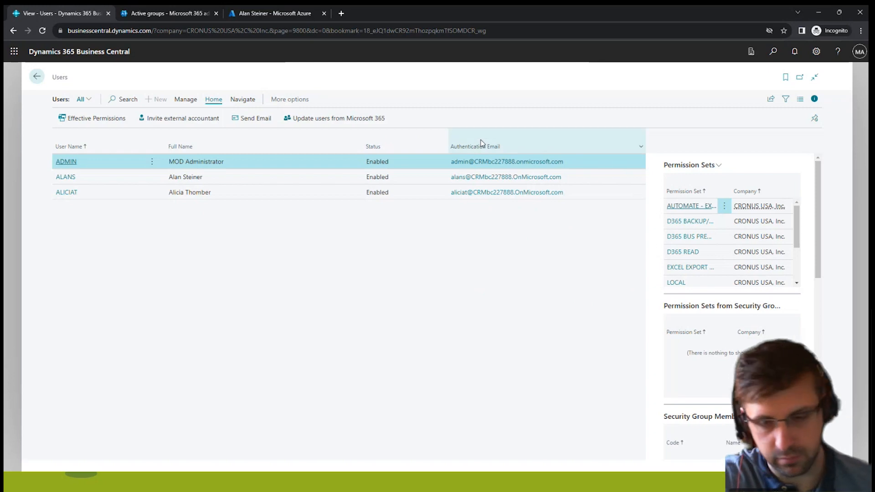
Switch to the slideshow and advance to the Permissions slide.
key("alt+Tab")
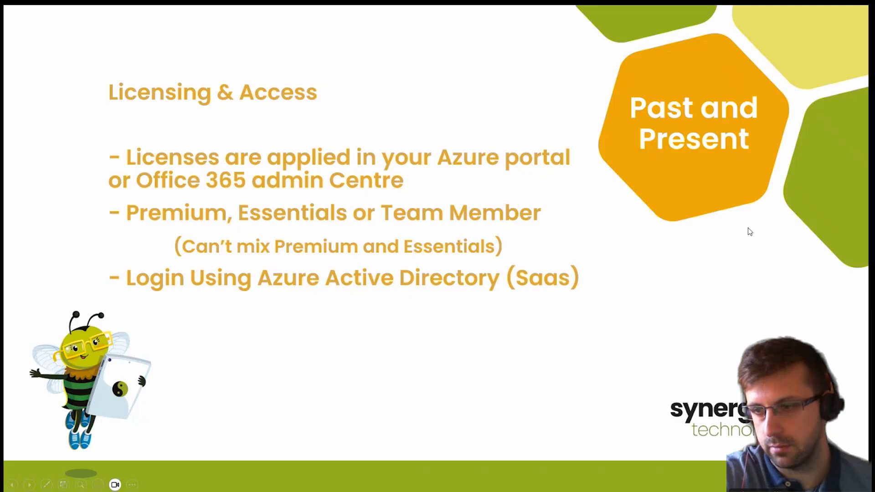
left_click(767, 215)
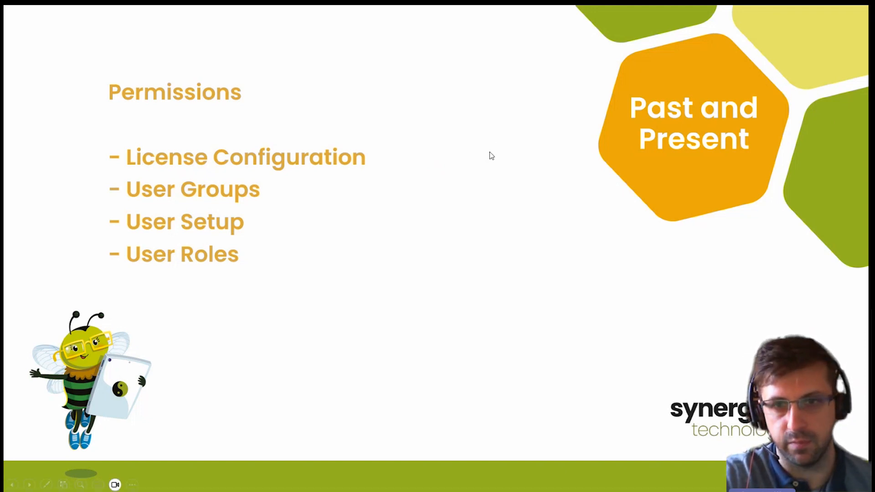
Return to Business Central and find and open the License Configuration page.
key("alt+Tab")
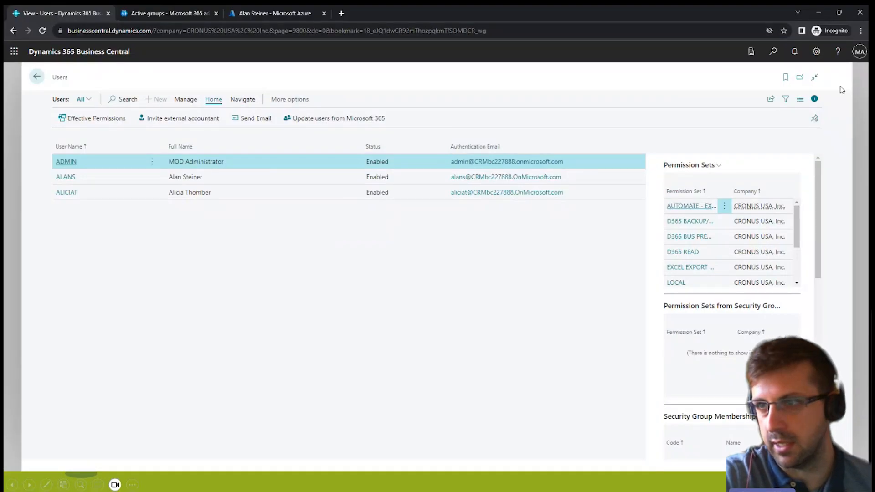
left_click(775, 52)
type("license")
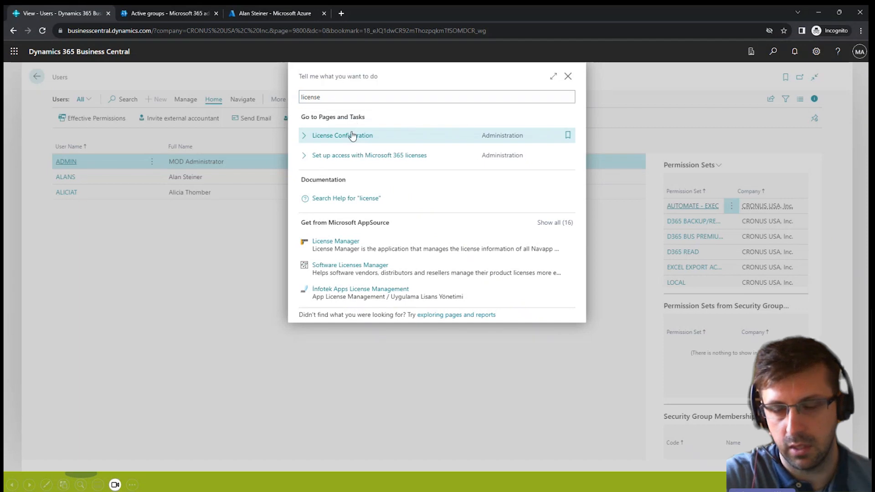
left_click(352, 136)
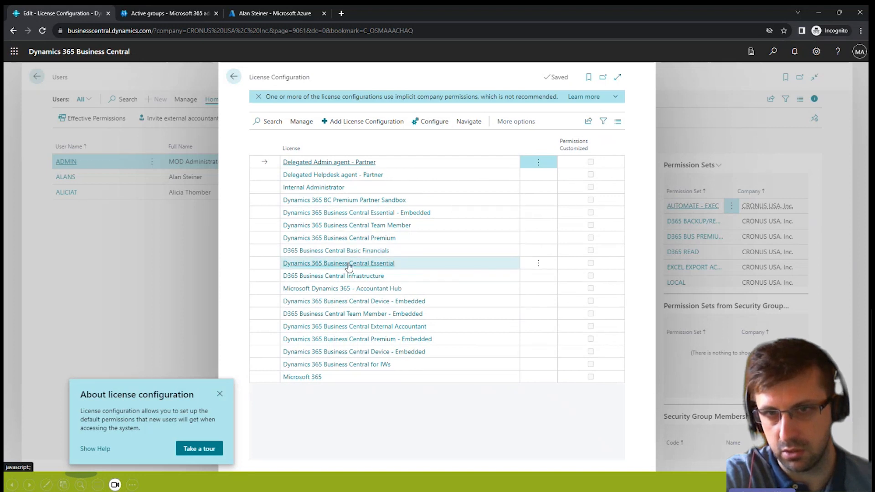
Examine the default permission sets of the Dynamics 365 Business Central Essential license in an enlarged, editable view, and return to the Users list.
left_click(374, 265)
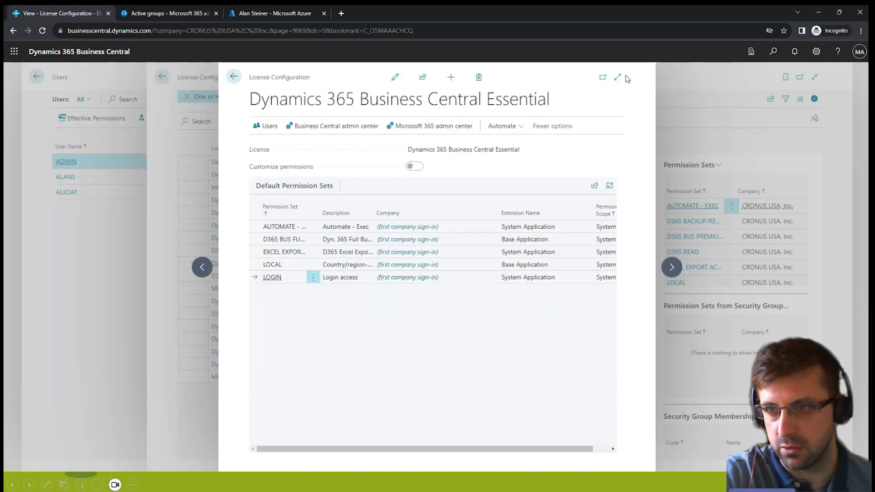
left_click(619, 78)
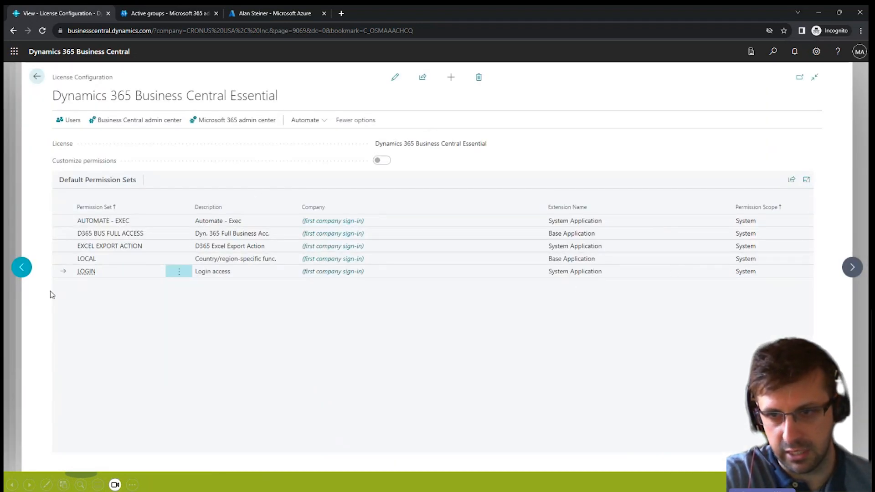
left_click(395, 77)
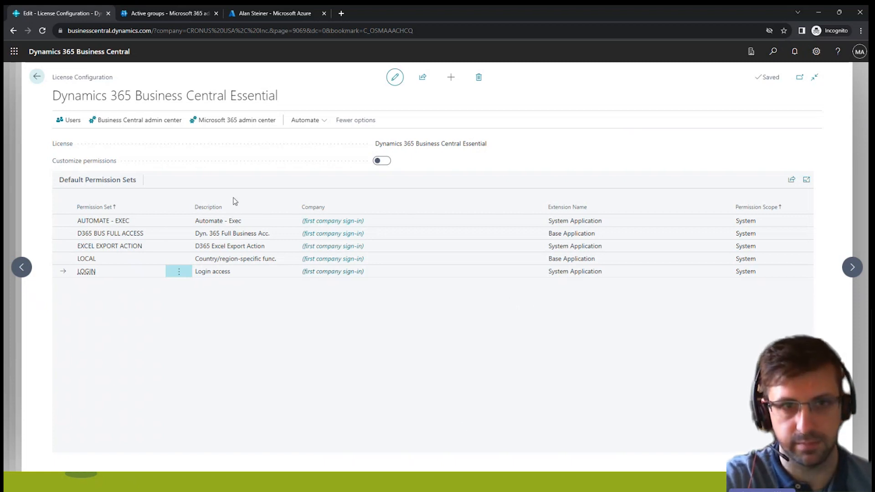
left_click(37, 77)
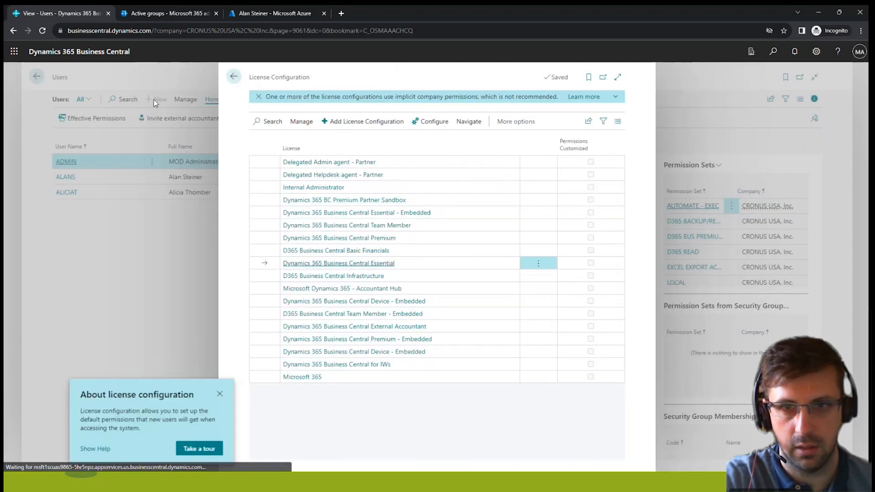
left_click(234, 77)
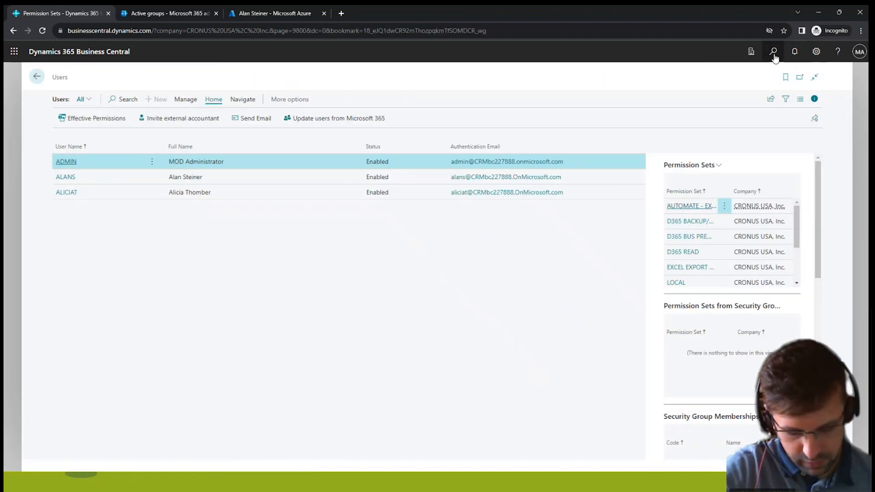
Search for users and open the second user's card to review the assigned permission sets and expanded license details.
left_click(774, 52)
type("users")
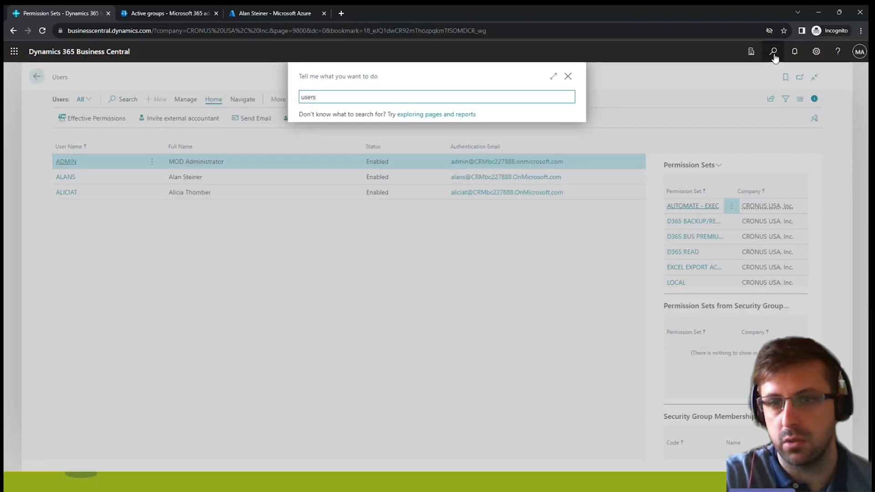
left_click(320, 231)
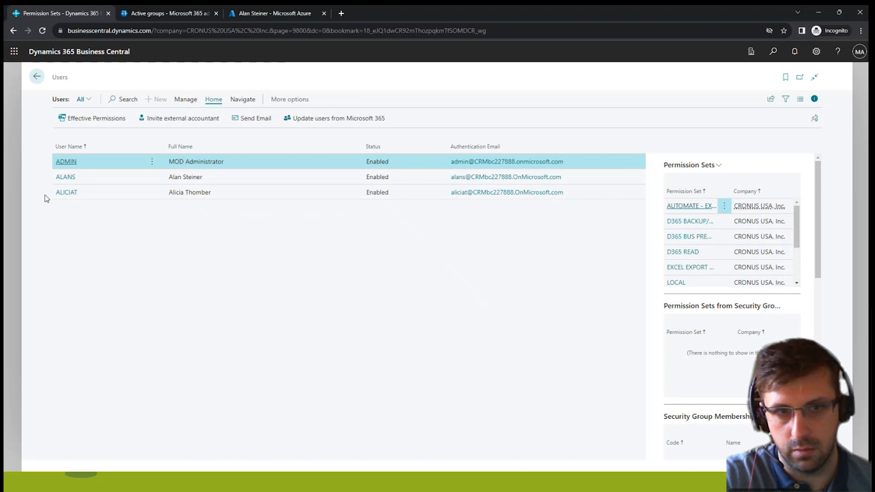
left_click(65, 177)
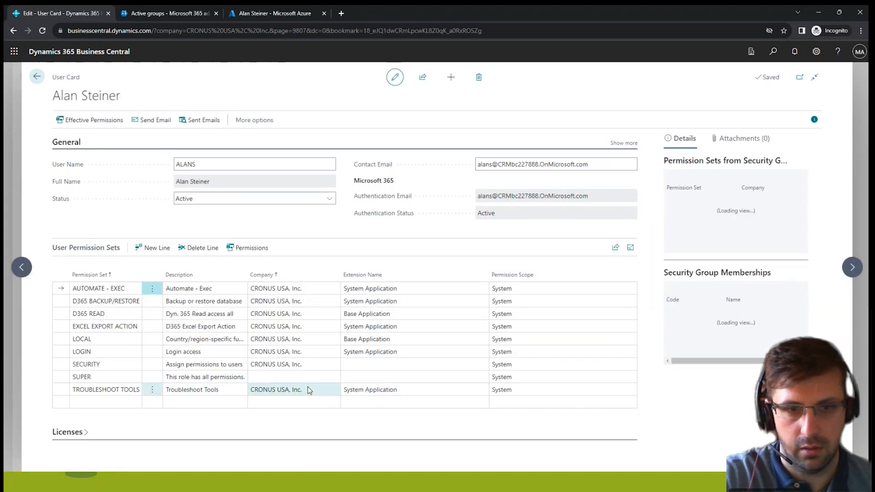
left_click(84, 434)
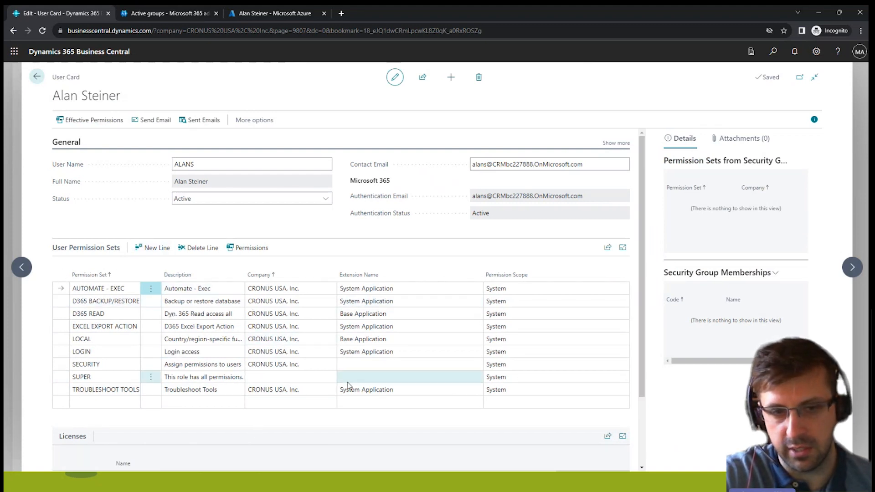
scroll(290, 396, "down", 2)
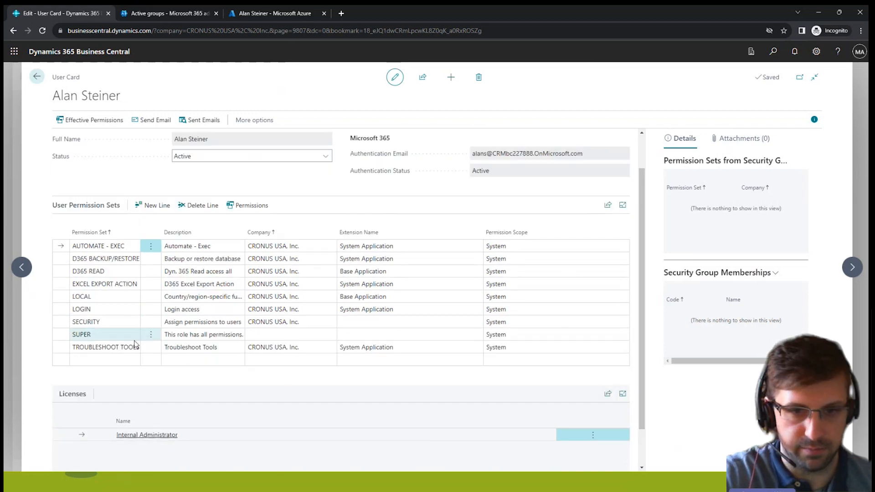
Switch to the ClientDemo Business Central environment and find and open the User Groups list.
left_click(772, 53)
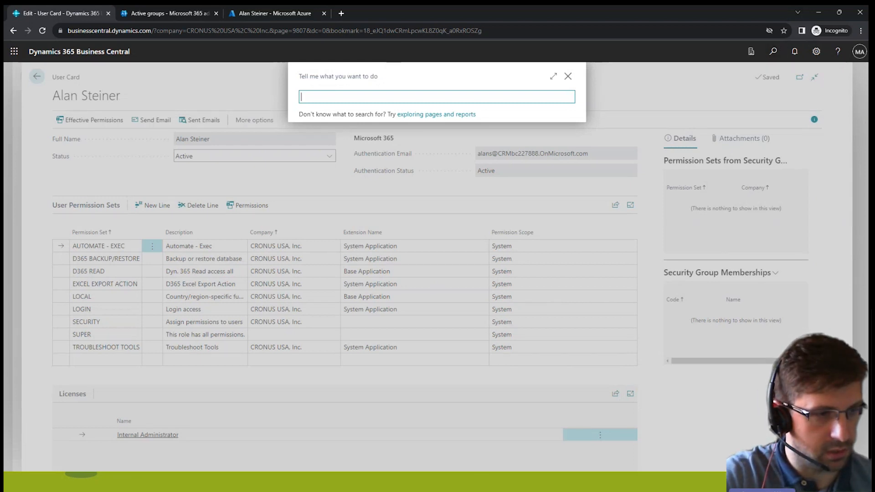
key("alt+Tab")
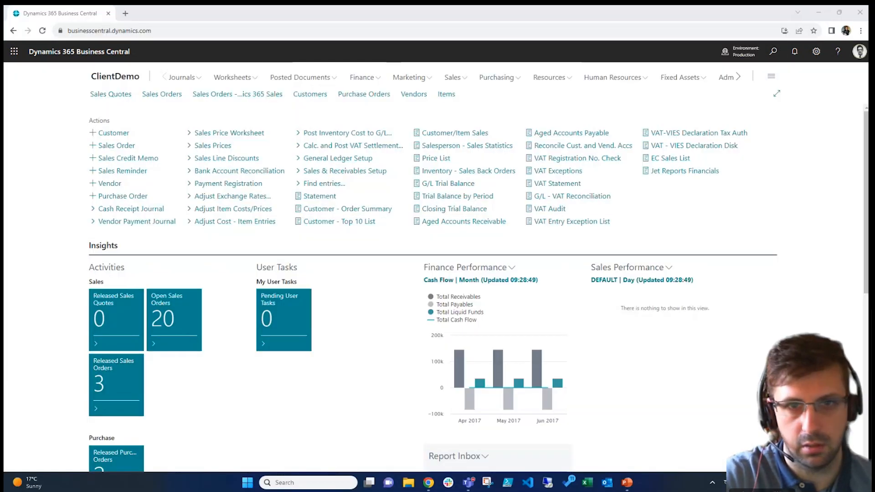
left_click(773, 51)
type("user g")
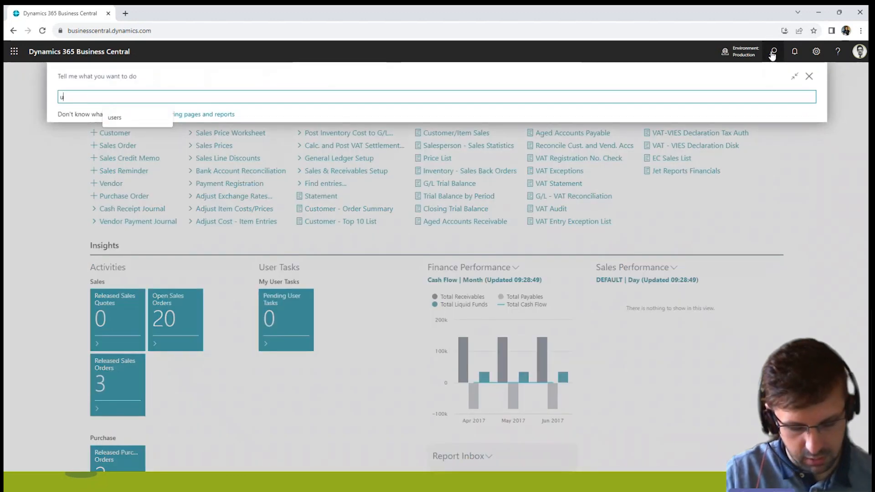
type("rou")
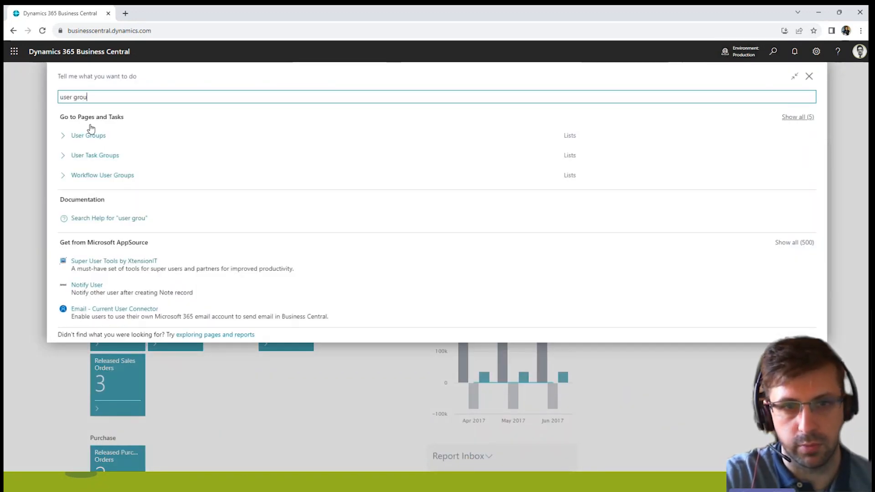
left_click(95, 143)
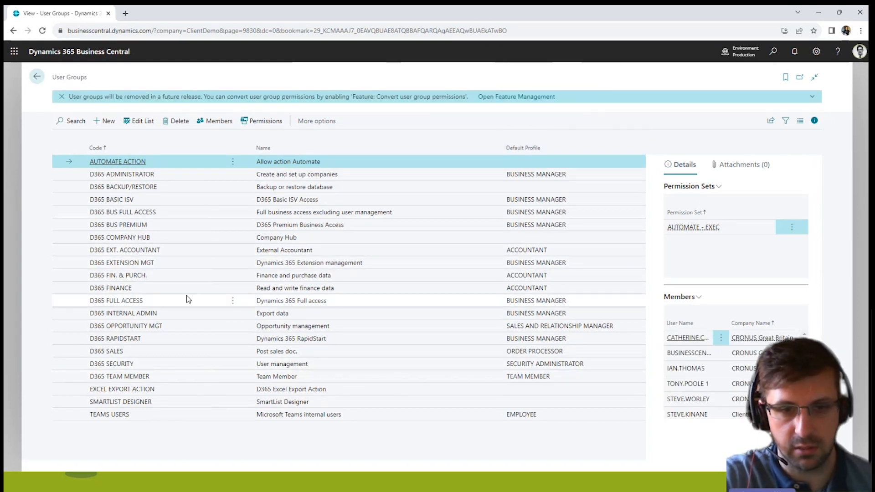
Review the permission sets and members of the D365 FULL ACCESS user group, and return to the ClientDemo home page.
left_click(144, 305)
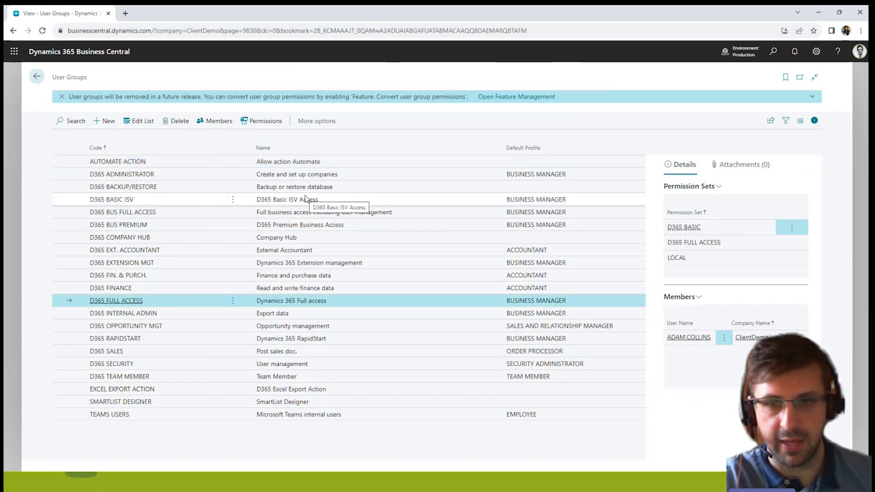
left_click(264, 121)
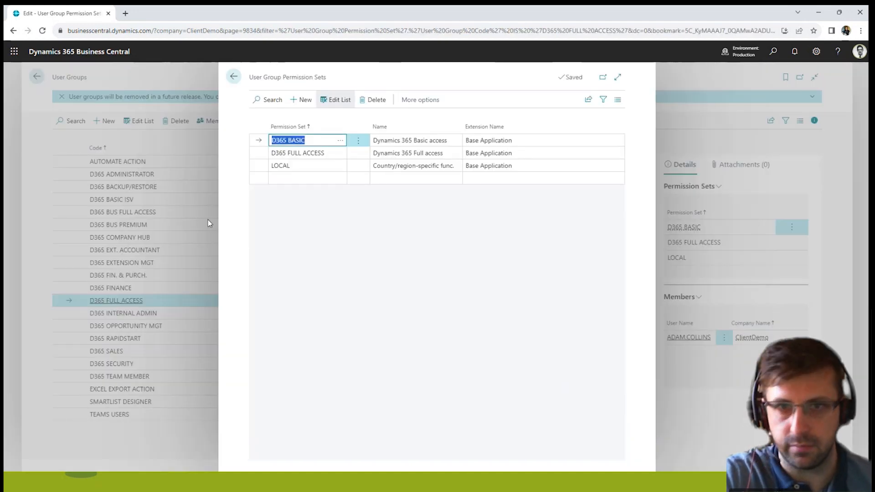
left_click(233, 76)
left_click(211, 121)
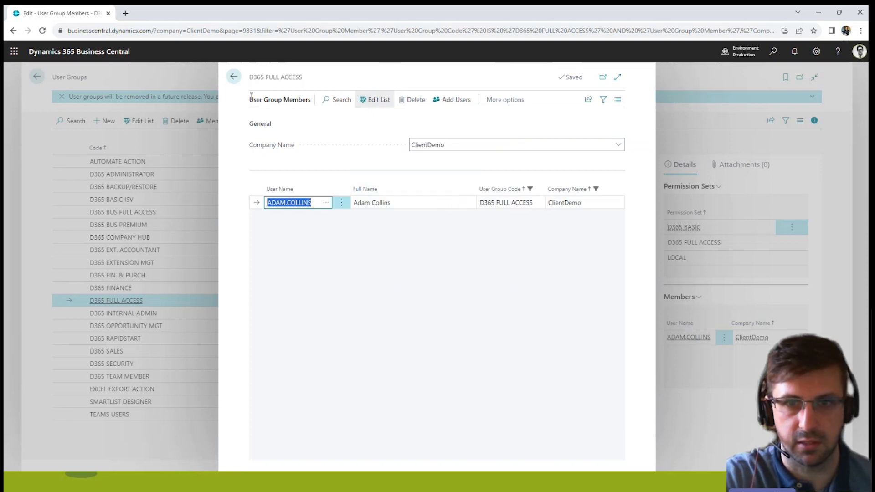
left_click(233, 78)
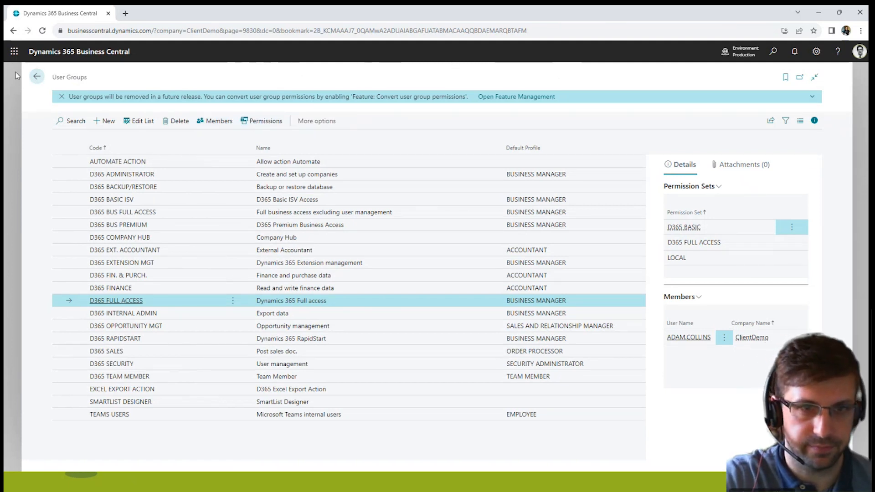
left_click(36, 78)
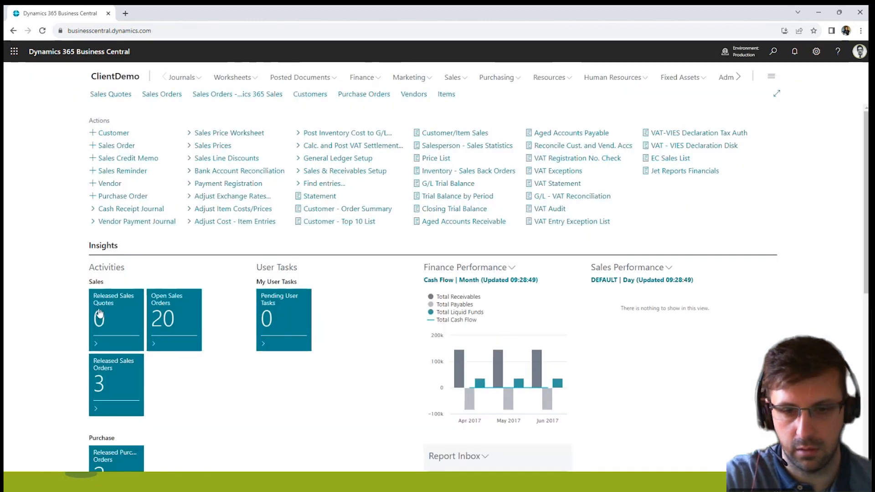
Return to the CRONUS USA session and open the User Setup page in the enlarged view.
left_click(112, 486)
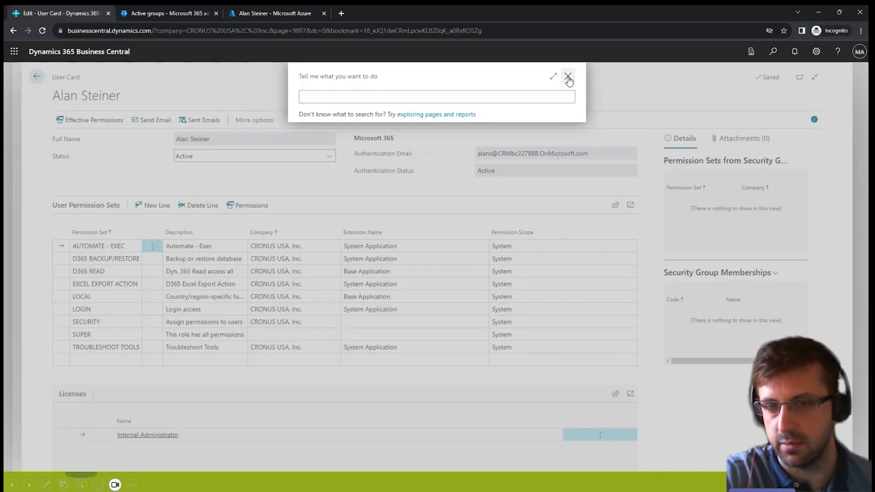
left_click(568, 76)
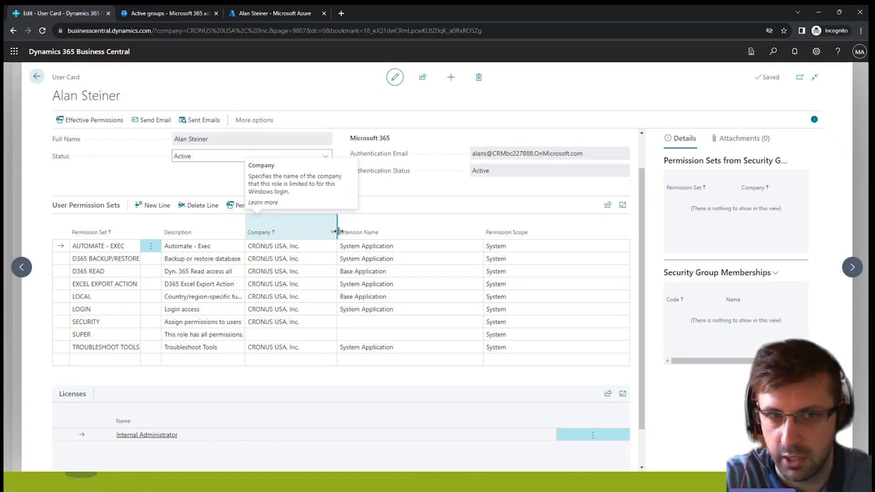
left_click(773, 52)
type("user set")
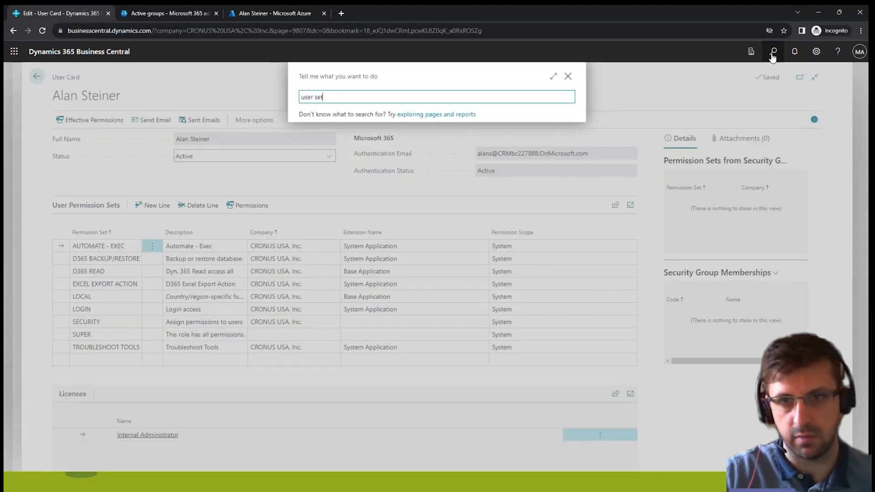
left_click(567, 178)
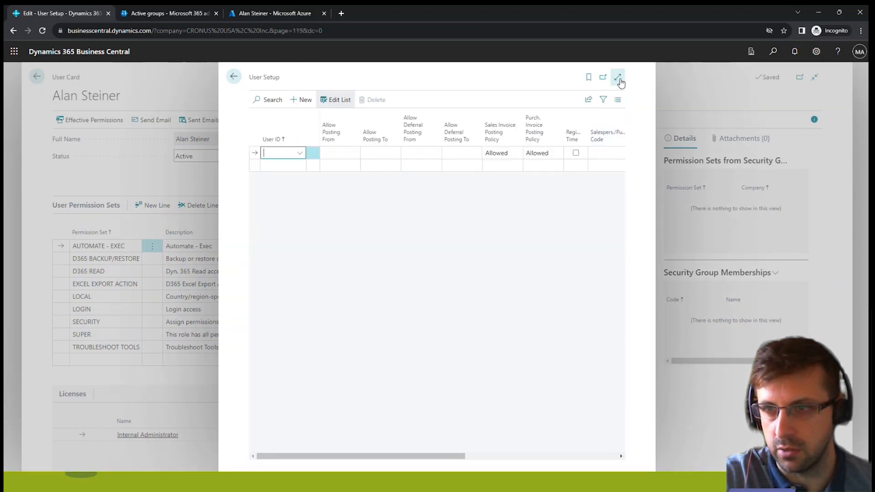
left_click(619, 78)
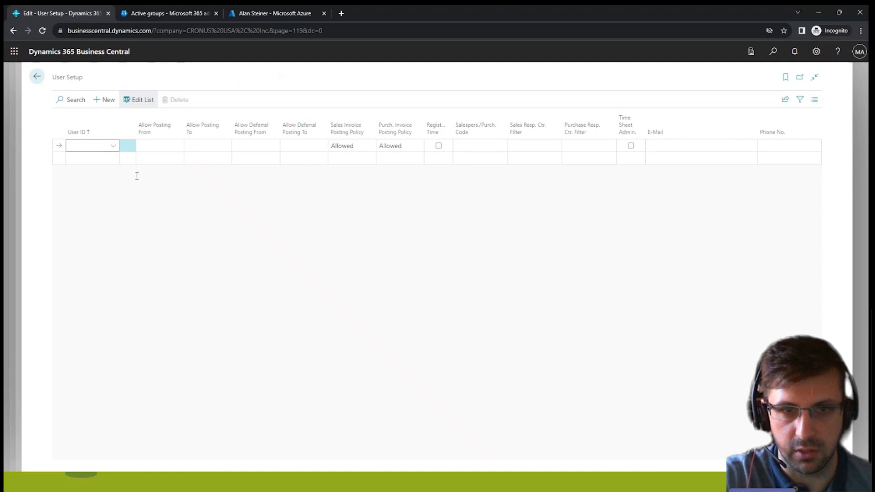
Add the second user in the User ID lookup to the User Setup list and view the Allow Posting From calendar.
left_click(112, 145)
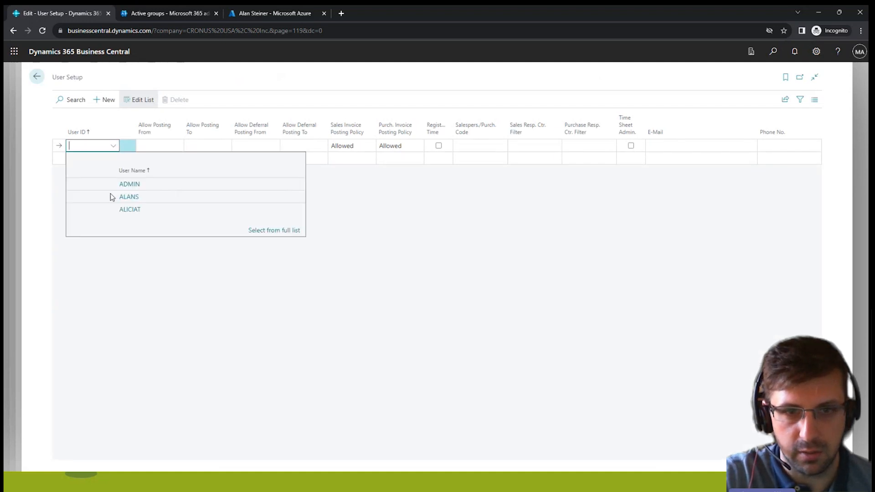
left_click(129, 197)
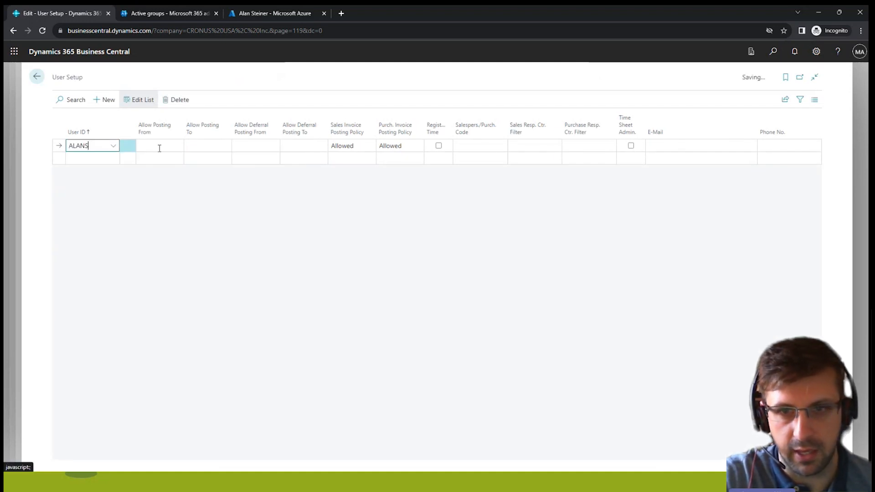
left_click(157, 146)
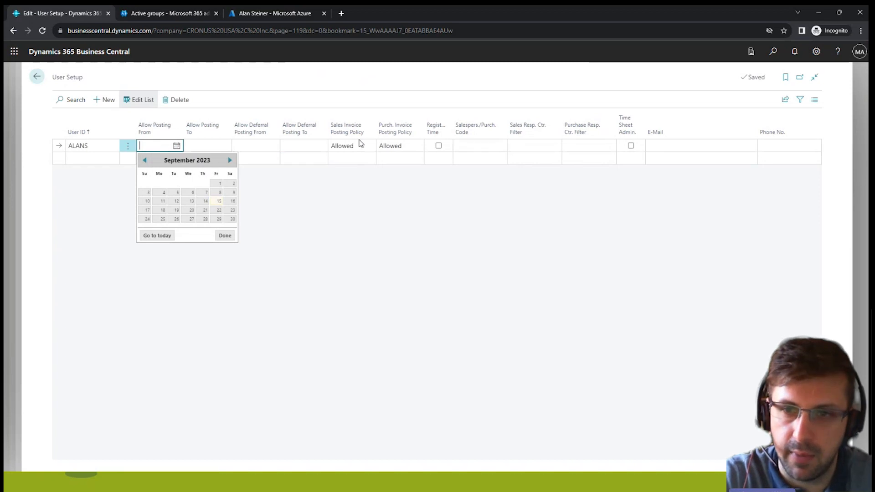
left_click(320, 245)
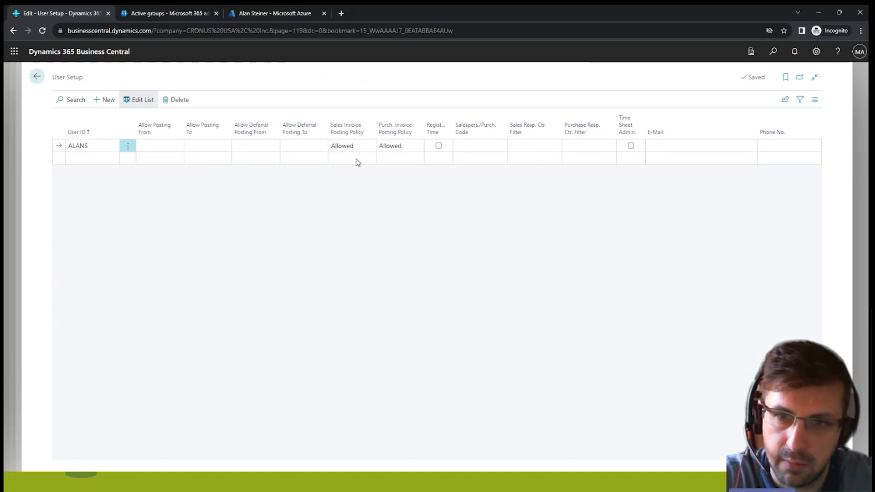
View the Sales Invoice Posting Policy options for the added user and return to the user card.
left_click(361, 146)
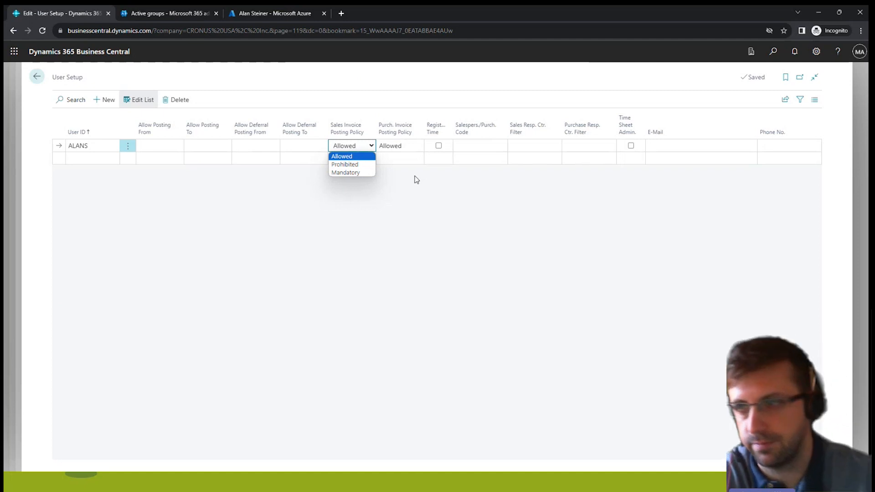
left_click(39, 83)
left_click(40, 84)
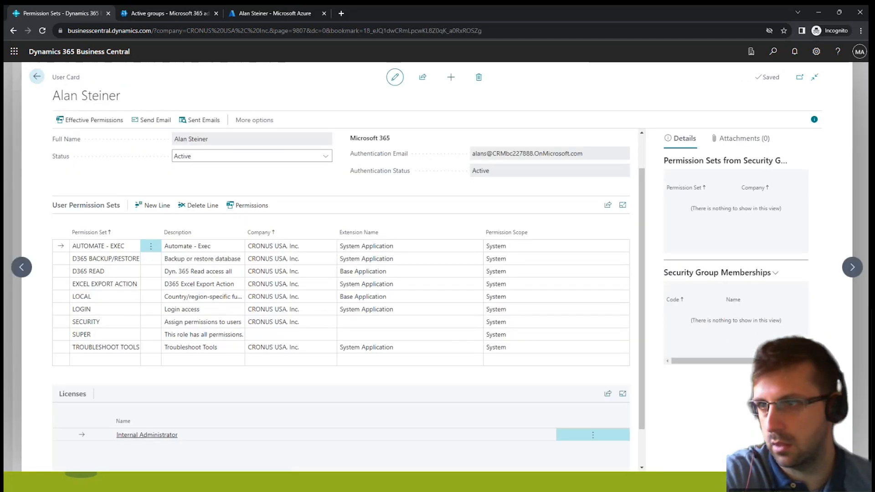
Search for roles, open the Profiles (Roles) list to review the available profiles, and return to the home page.
left_click(773, 51)
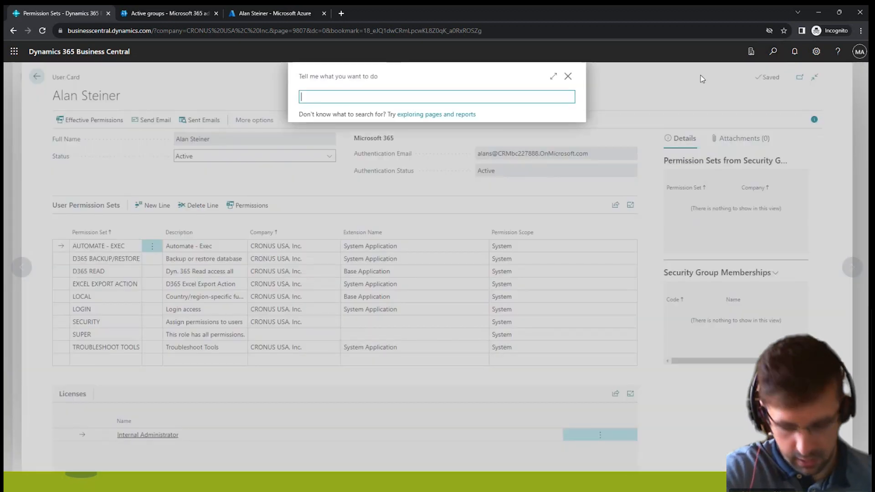
type("roles")
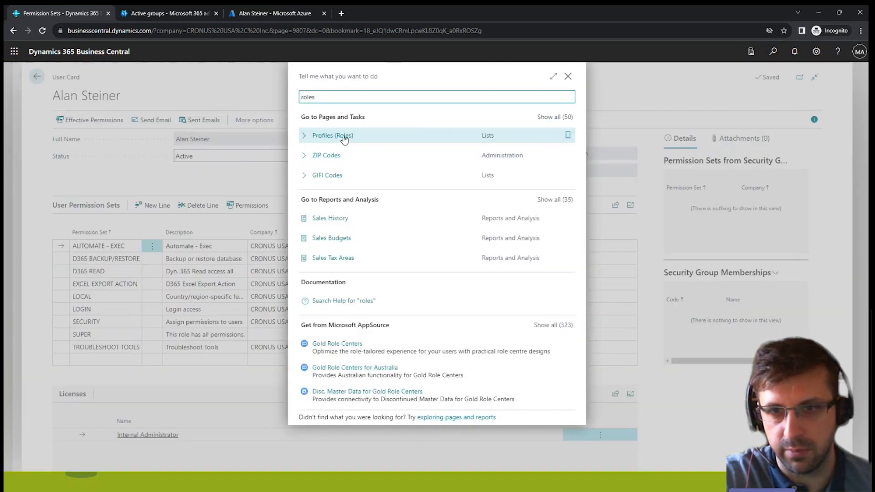
left_click(338, 137)
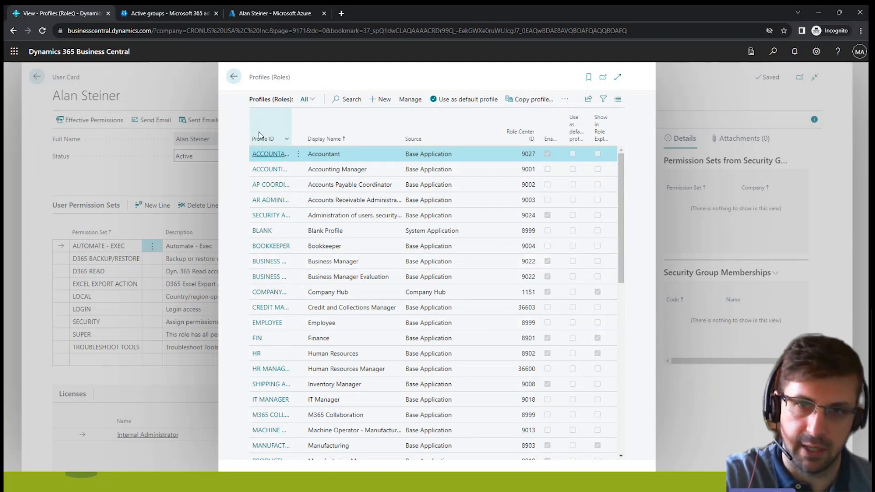
left_click(232, 78)
left_click(37, 76)
left_click(37, 76)
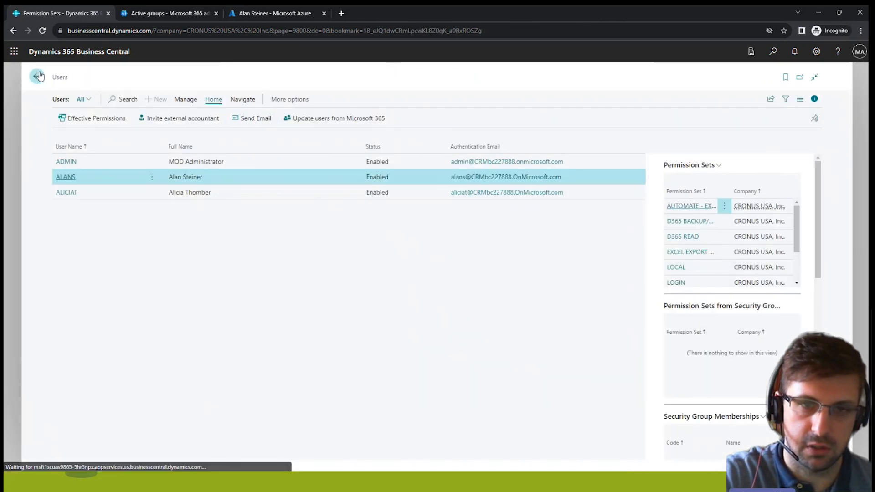
Change the role in My Settings from the available roles to Sales Order Processor and apply the settings.
left_click(816, 52)
left_click(749, 126)
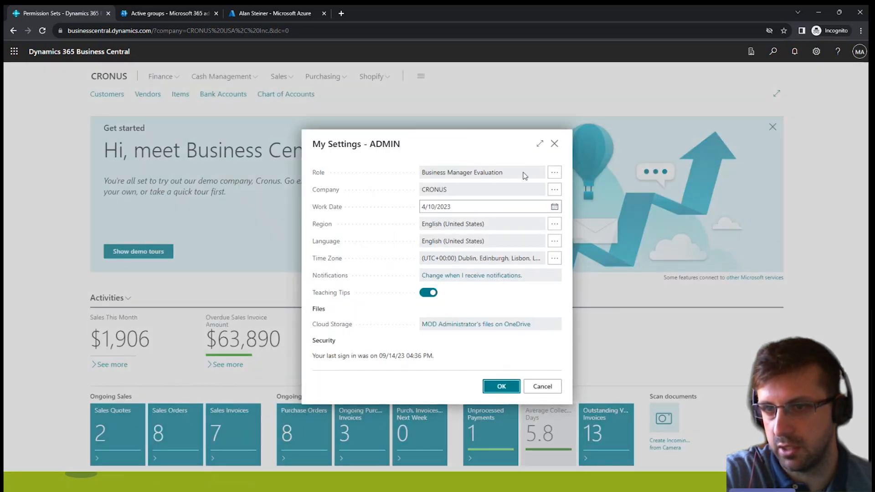
left_click(555, 172)
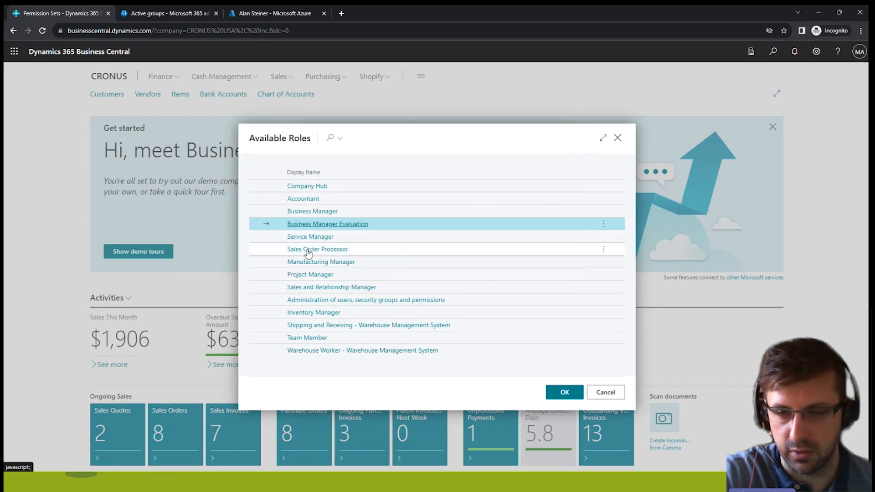
left_click(308, 250)
left_click(563, 393)
left_click(502, 387)
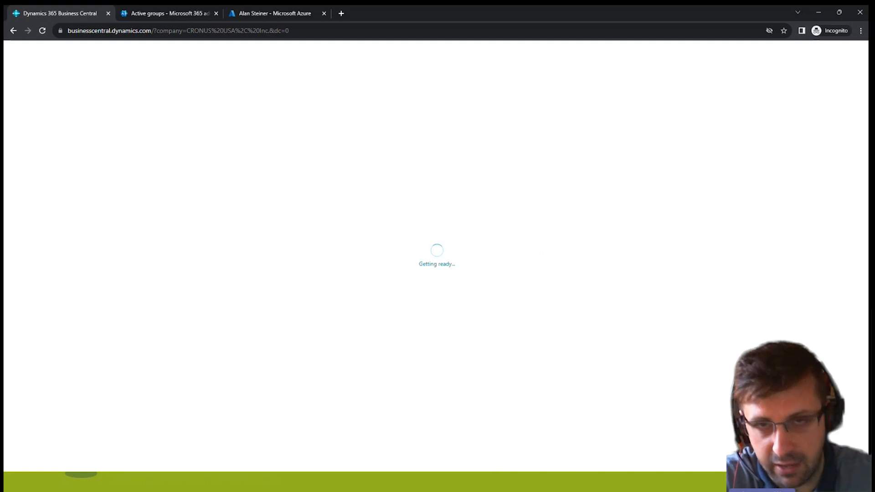
Switch to the slide presentation and show the Security Groups slide.
left_click(187, 483)
left_click(706, 227)
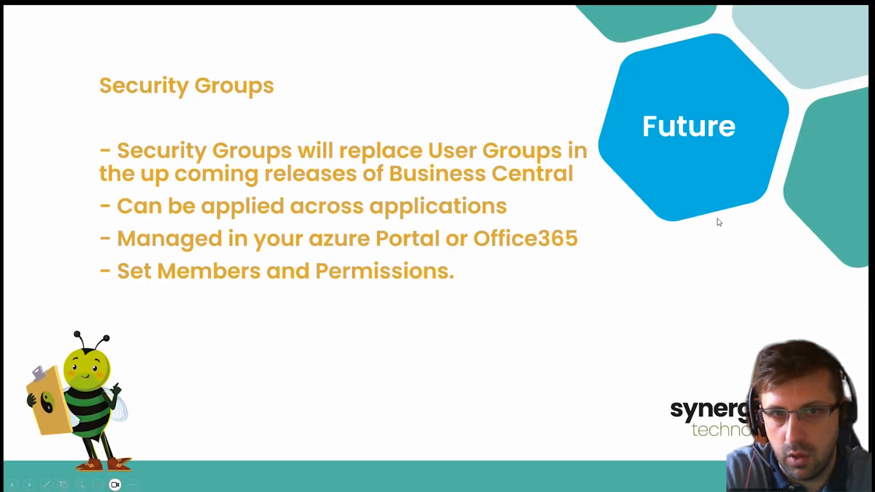
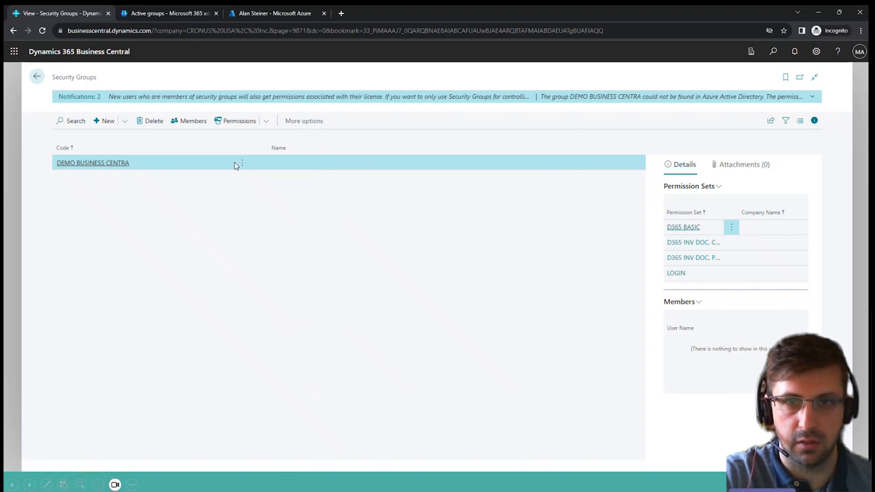
Switch to the Azure portal and open the list of all groups in Azure Active Directory.
left_click(274, 14)
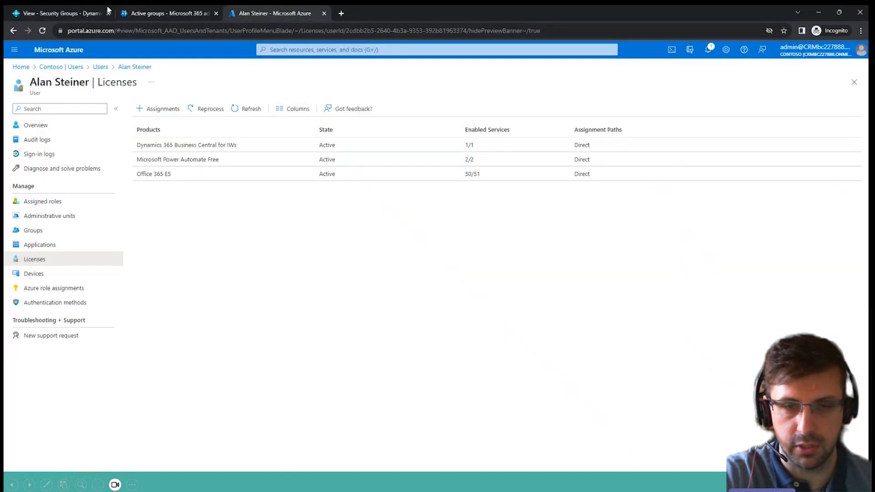
left_click(21, 67)
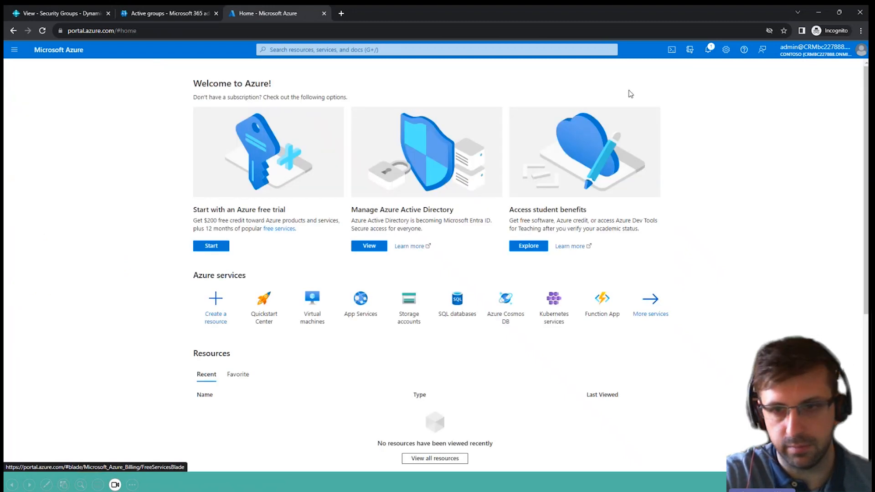
left_click(369, 247)
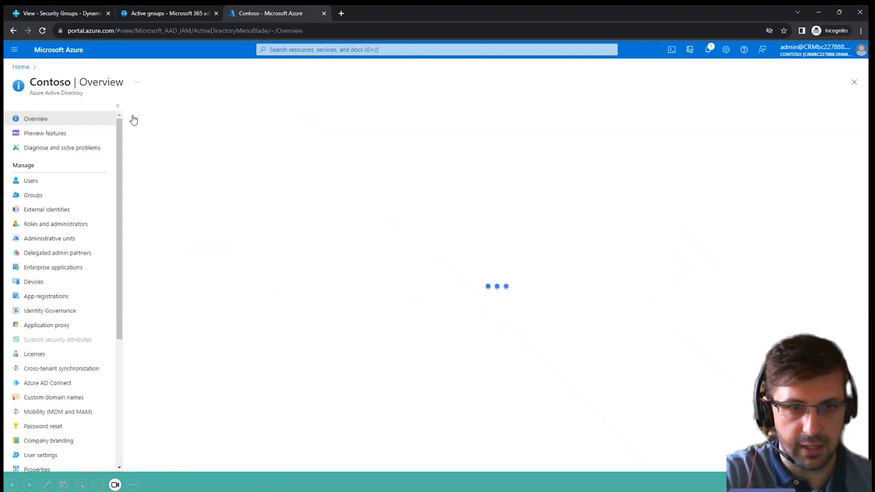
left_click(29, 195)
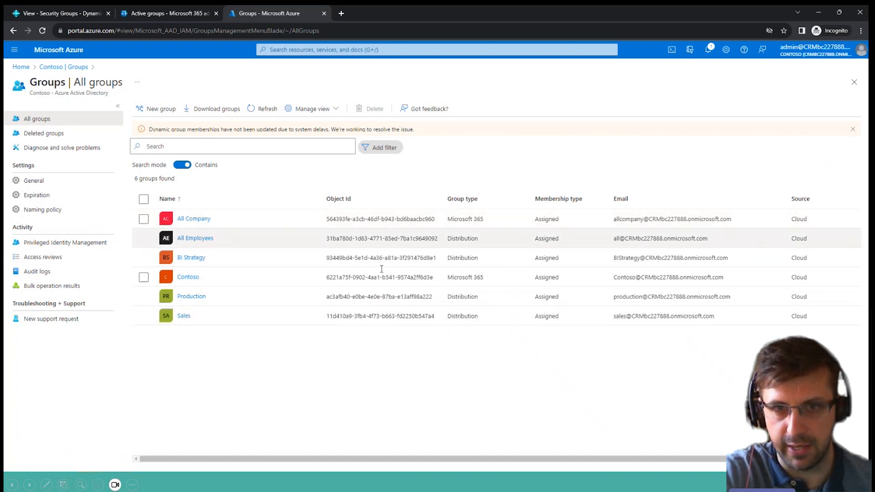
Start a new group with the group type Security and name it Demo SG.
left_click(160, 108)
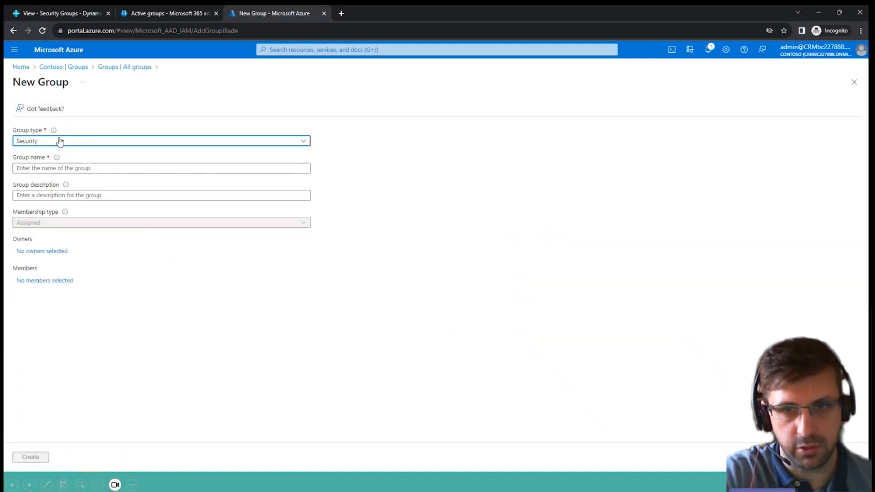
left_click(302, 141)
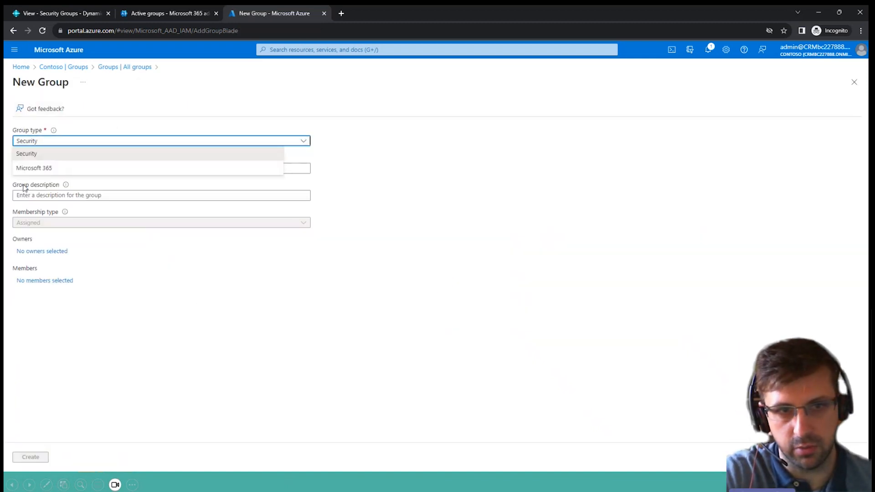
left_click(69, 156)
left_click(129, 170)
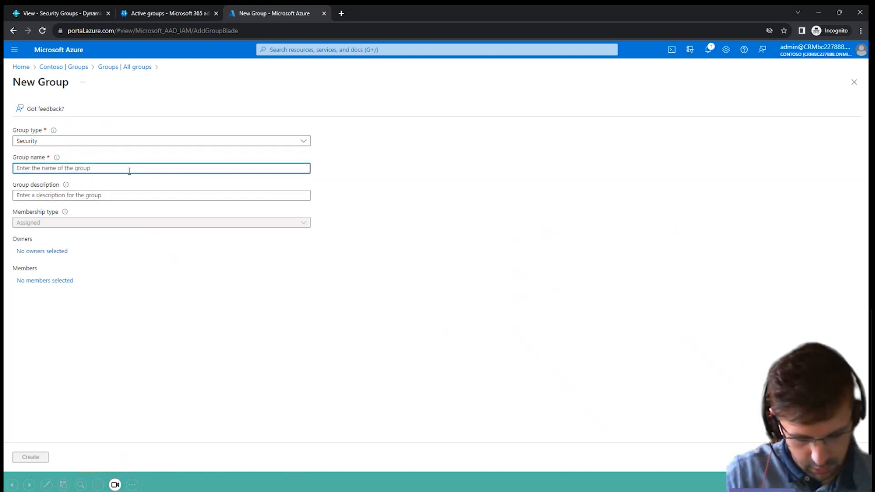
type("Demo ")
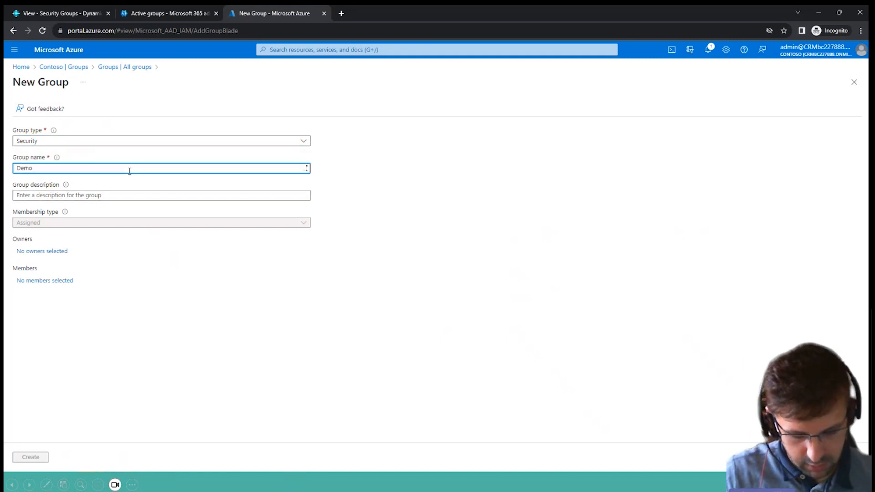
type("SG")
key("Tab")
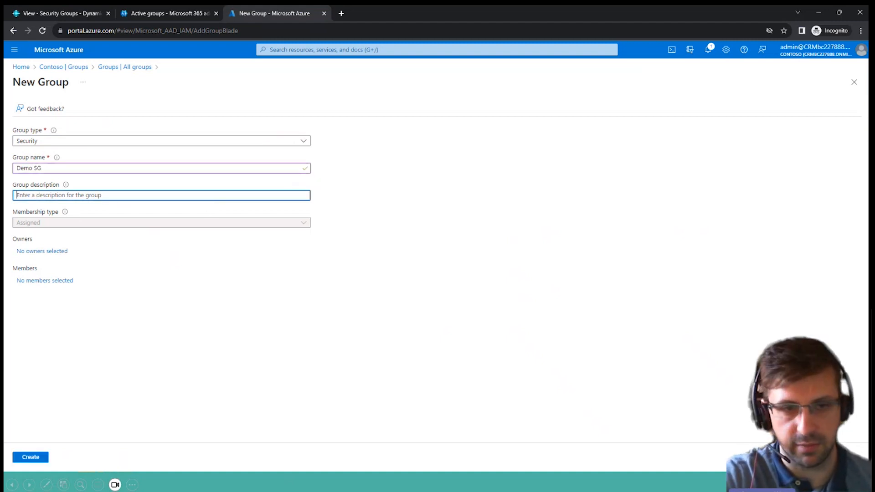
Search the owner candidates for admin and add the MOD Administrator account as the group's owner.
left_click(38, 251)
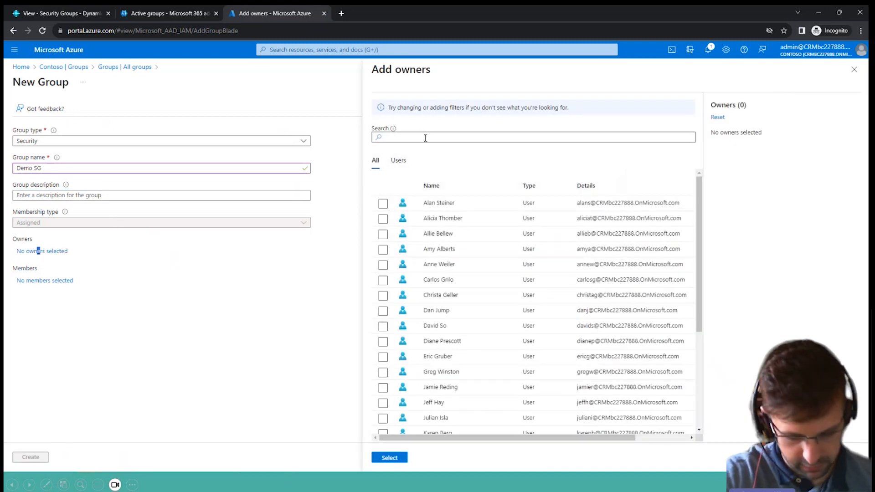
left_click(425, 139)
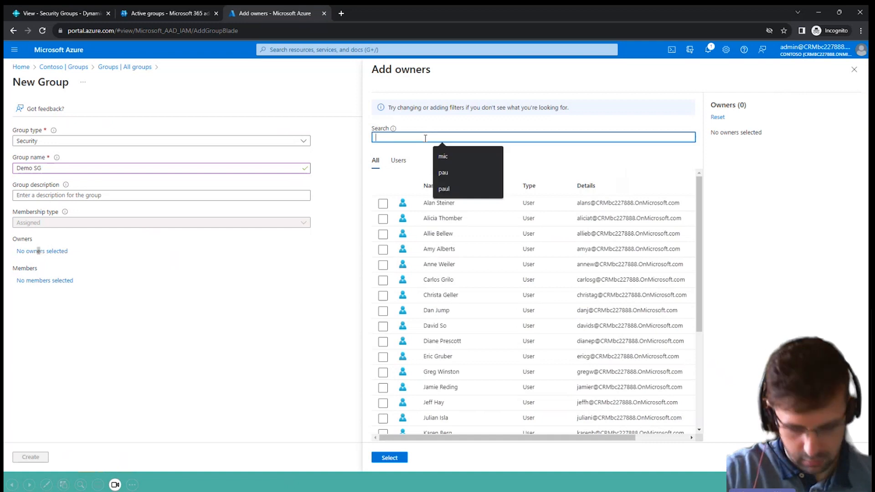
type("admin")
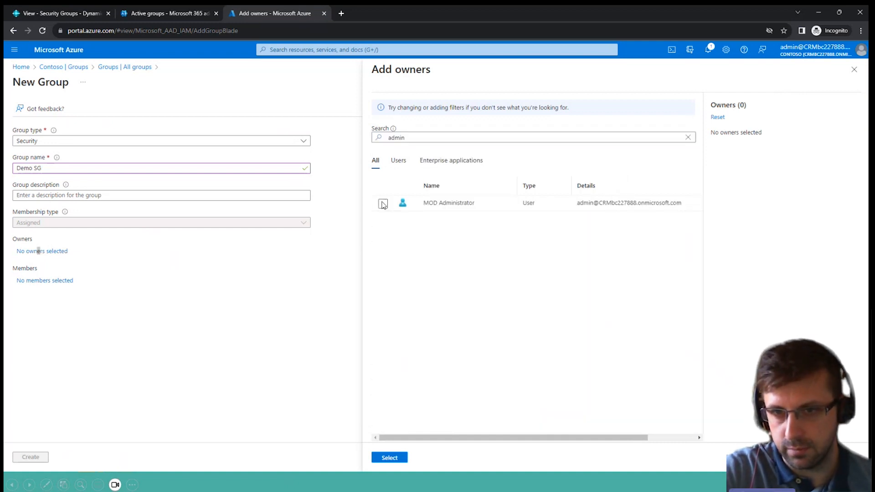
left_click(383, 204)
left_click(401, 457)
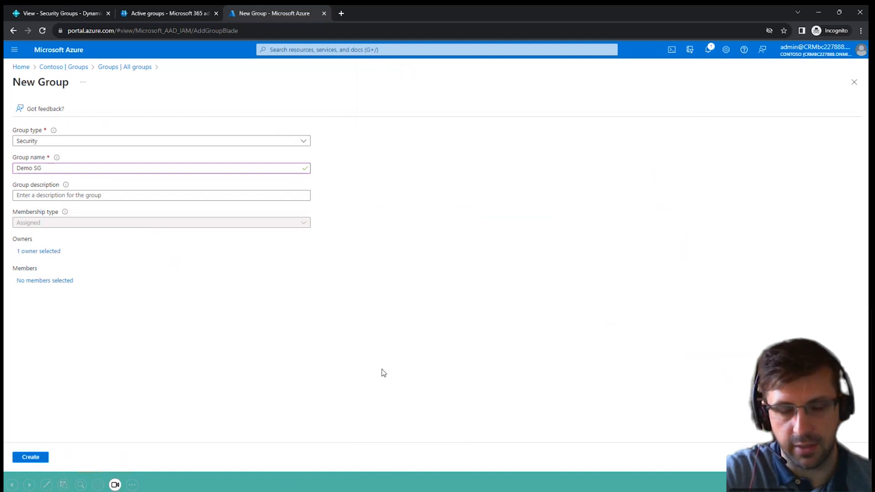
Add the first listed user account as a member of Demo SG and create the group.
left_click(54, 281)
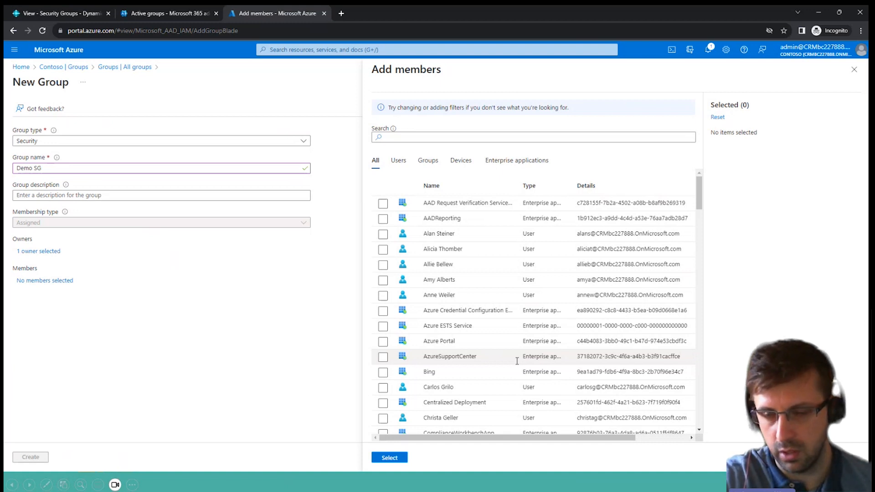
left_click(382, 235)
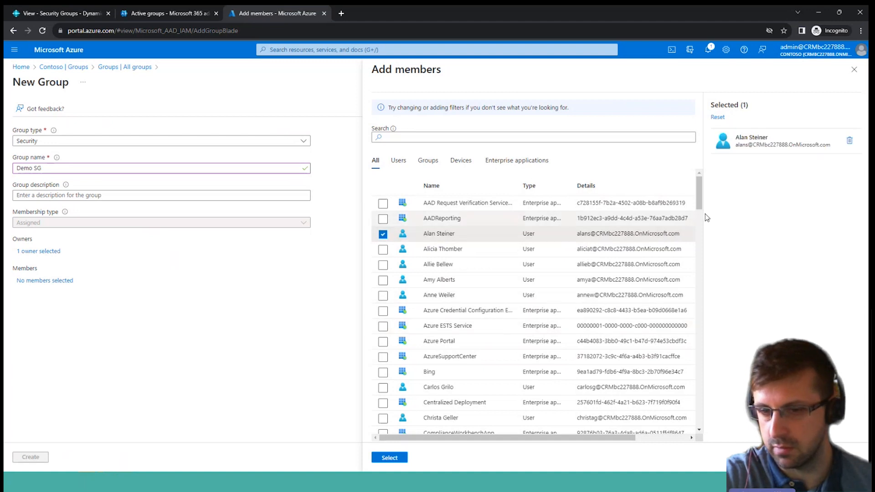
left_click(388, 459)
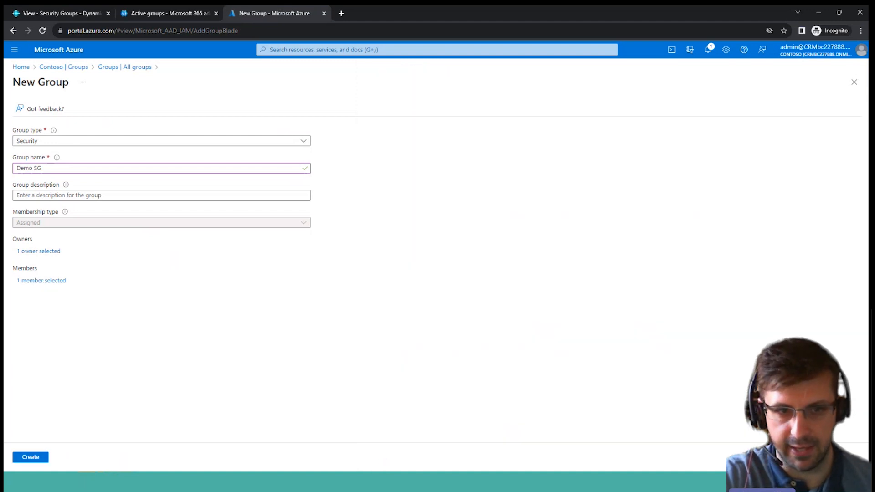
left_click(30, 458)
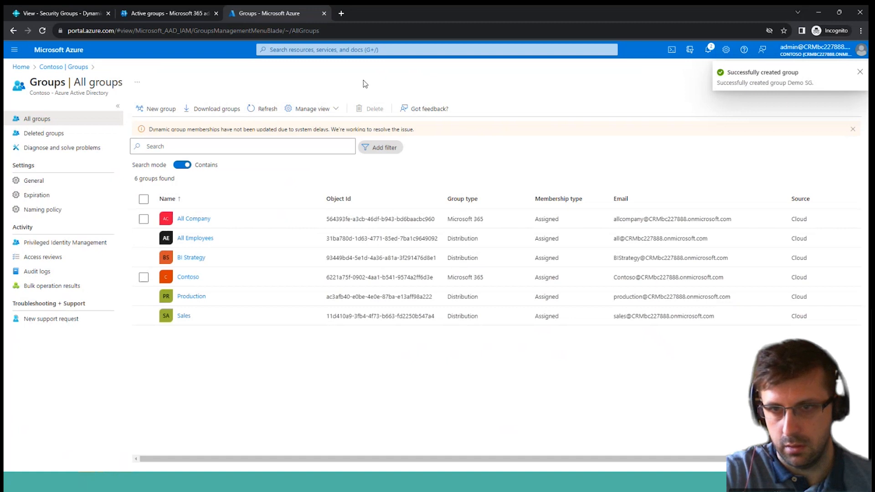
Refresh the groups list, review the overview of the Demo SG group, and return to the list.
left_click(860, 72)
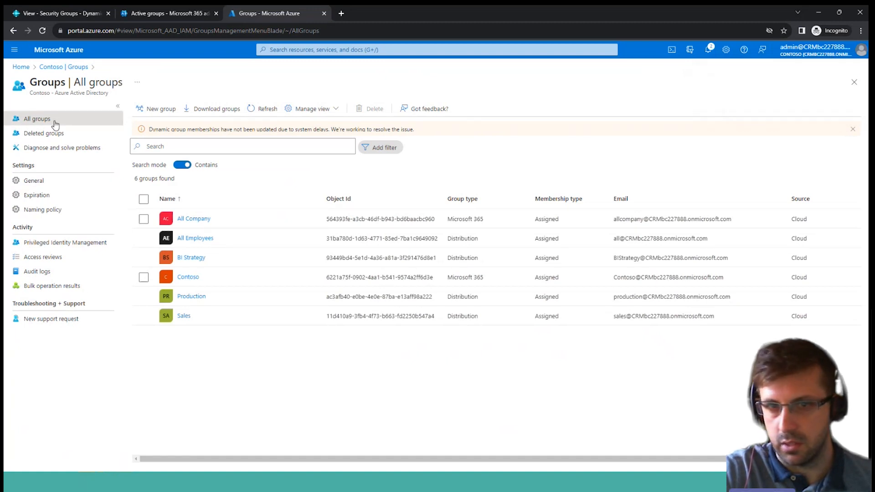
left_click(264, 110)
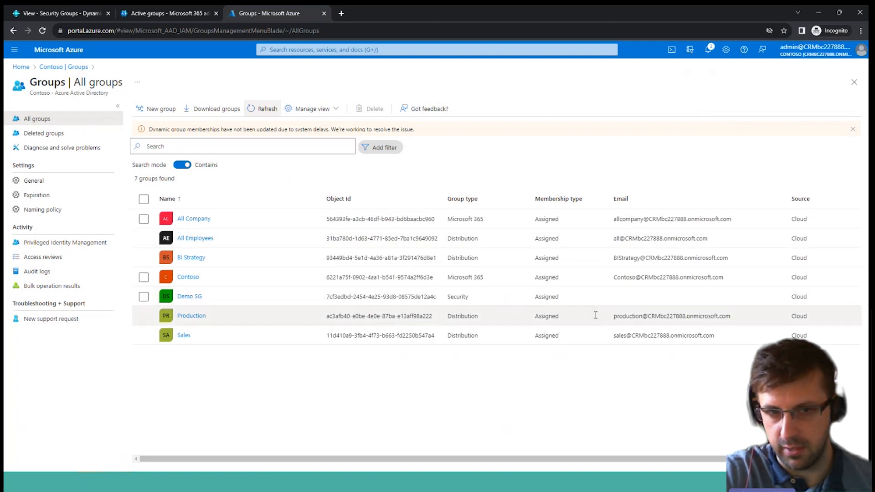
left_click(143, 297)
left_click(195, 297)
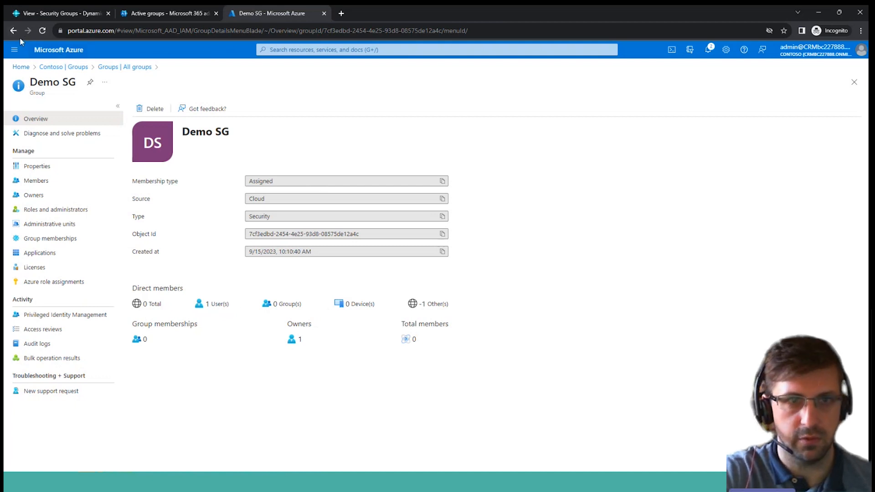
left_click(63, 66)
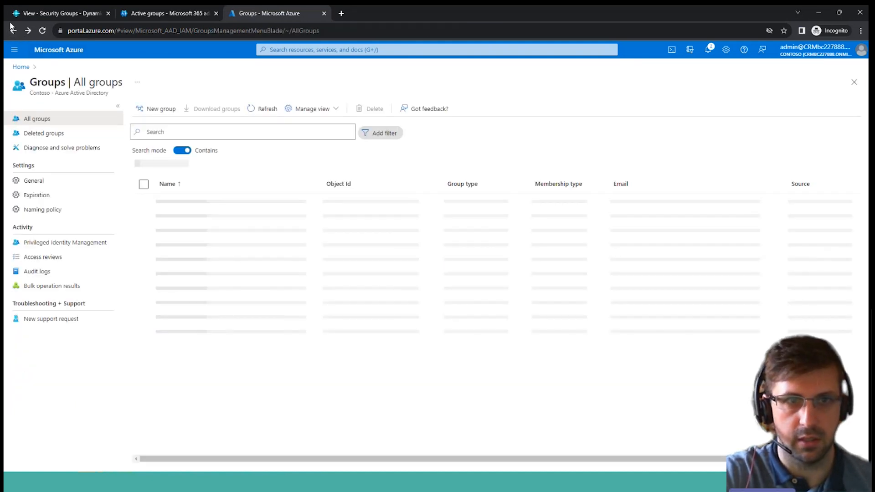
Switch to Business Central and add Demo SG from the available security groups to the Security Groups list.
left_click(48, 14)
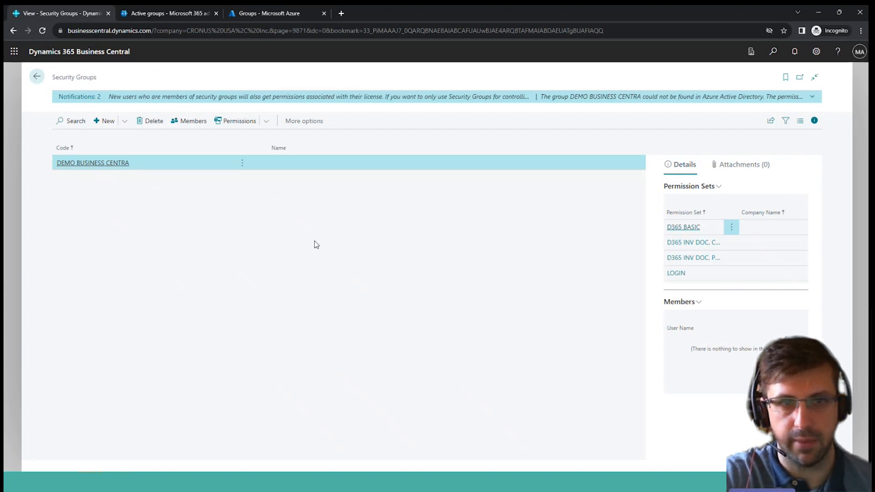
left_click(105, 121)
left_click(550, 219)
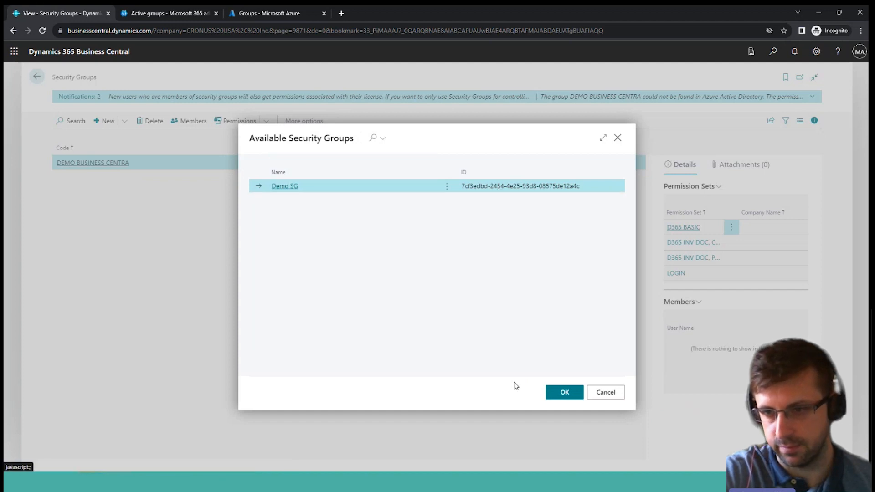
left_click(553, 392)
left_click(537, 371)
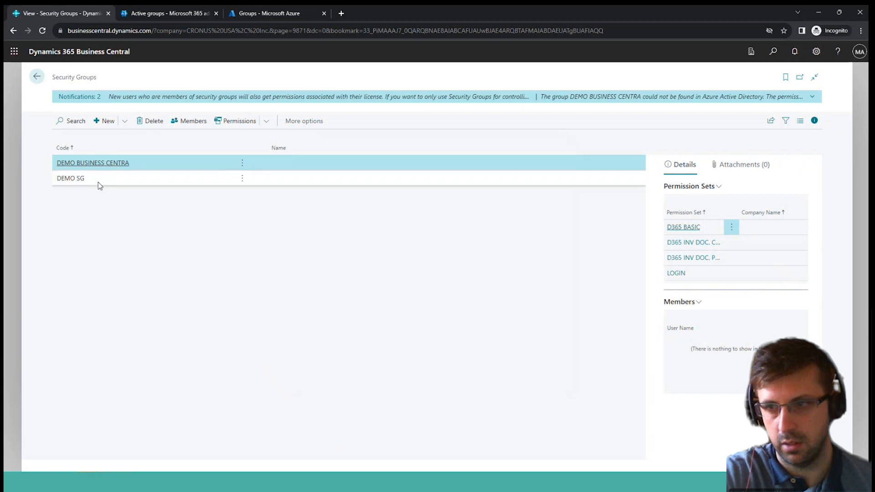
View the members of the DEMO SG security group and return to the Security Groups list.
left_click(98, 182)
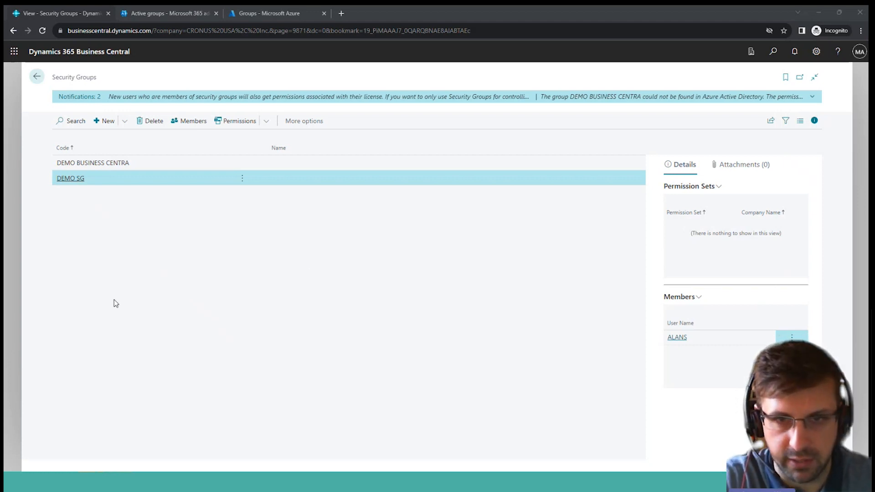
left_click(194, 121)
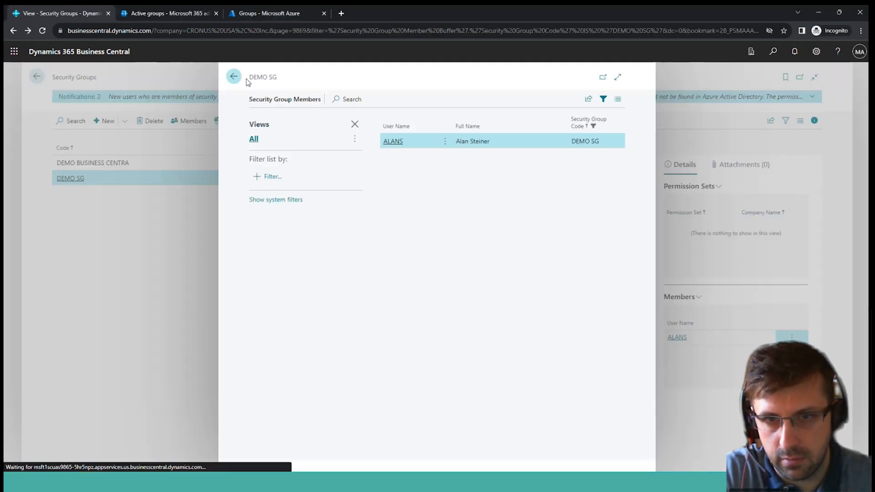
left_click(235, 76)
Assign the D365 ASSEMBLY, EDIT permission set to the DEMO SG security group.
left_click(238, 121)
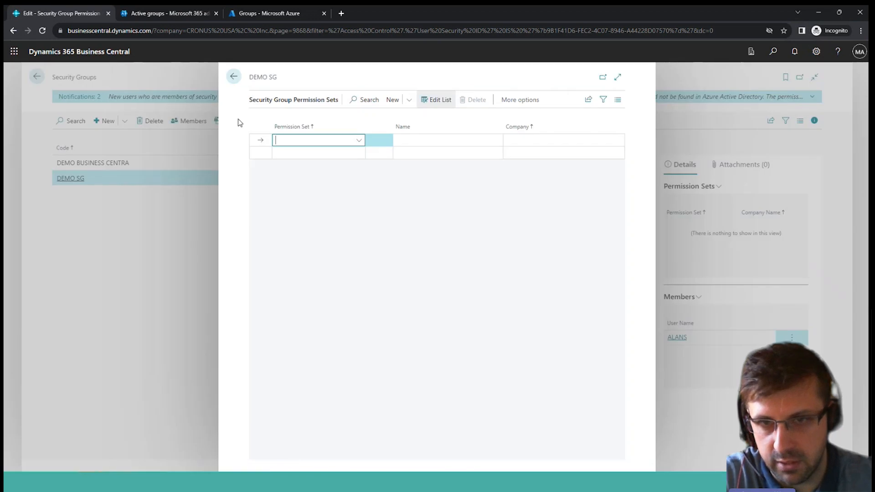
left_click(358, 140)
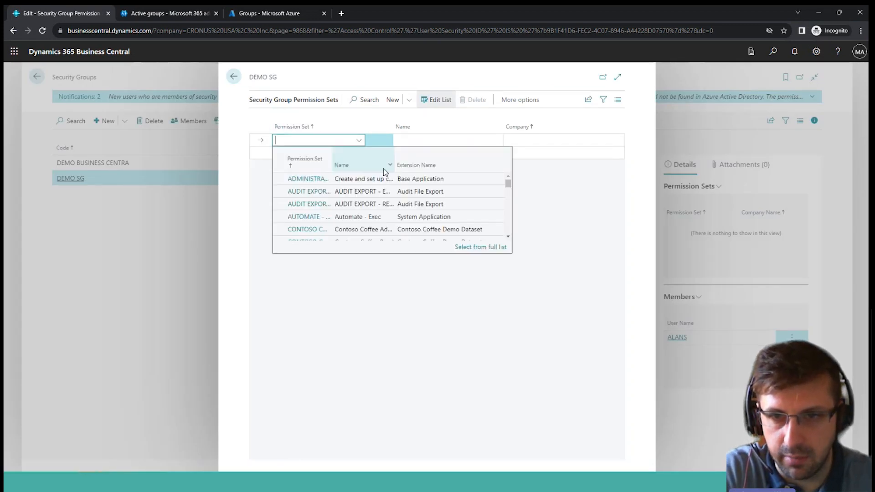
scroll(319, 232, "down", 3)
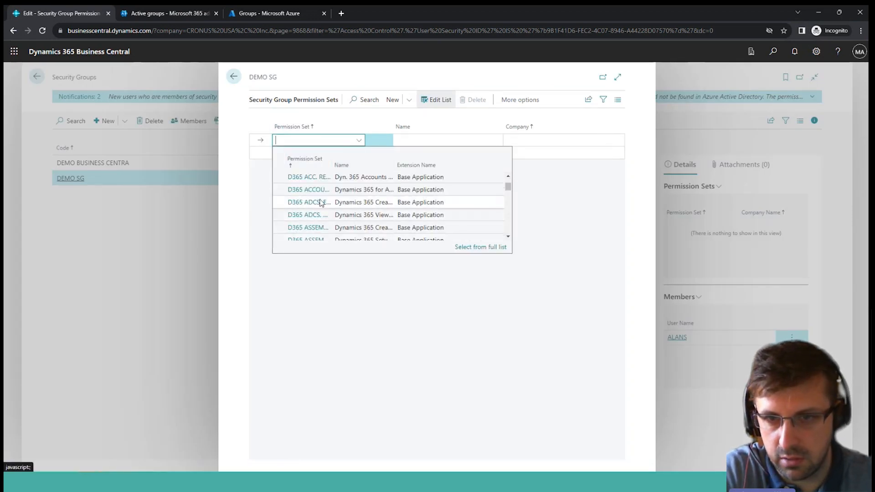
left_click(314, 228)
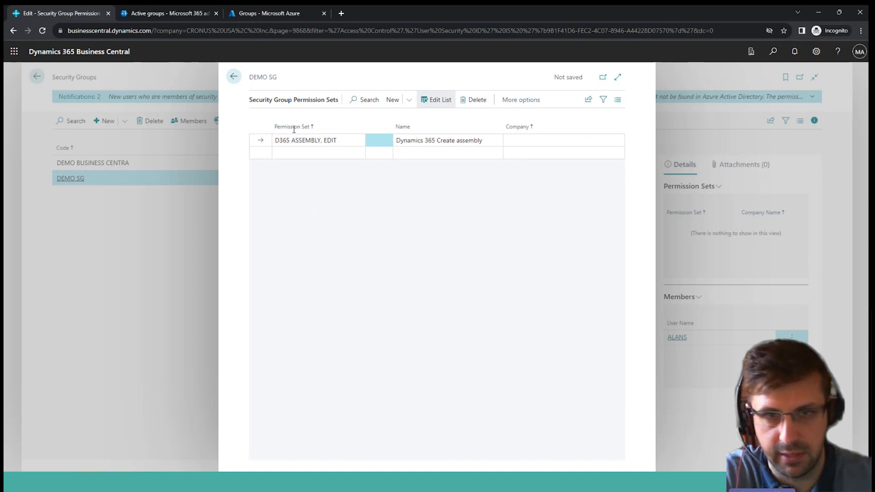
left_click(234, 77)
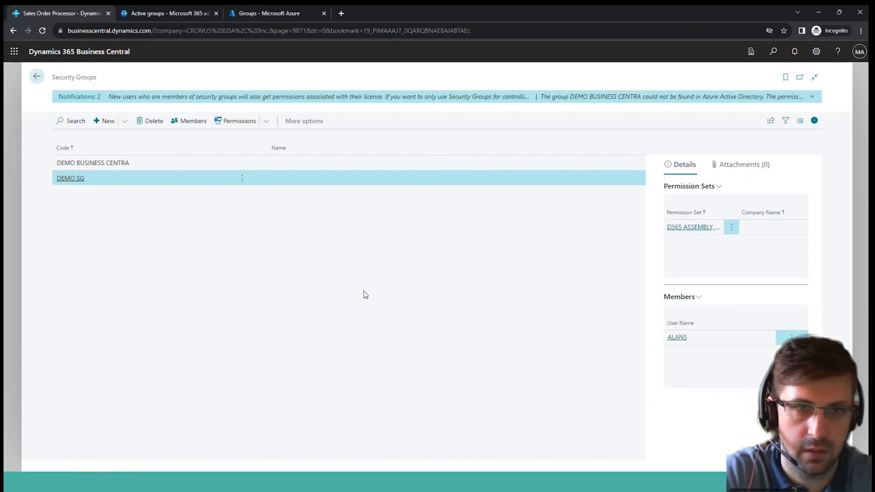
Leave the Security Groups list, show the Permission Exclusion slide in the presentation, and switch back to Business Central.
left_click(37, 78)
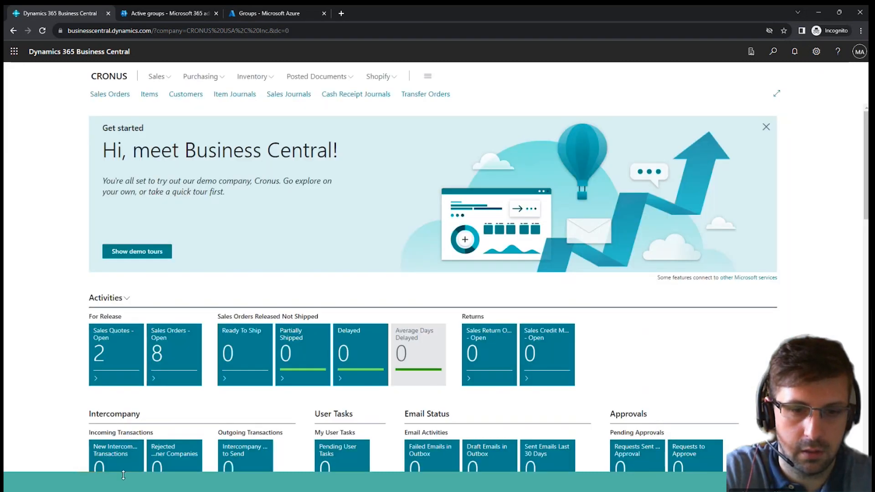
left_click(121, 481)
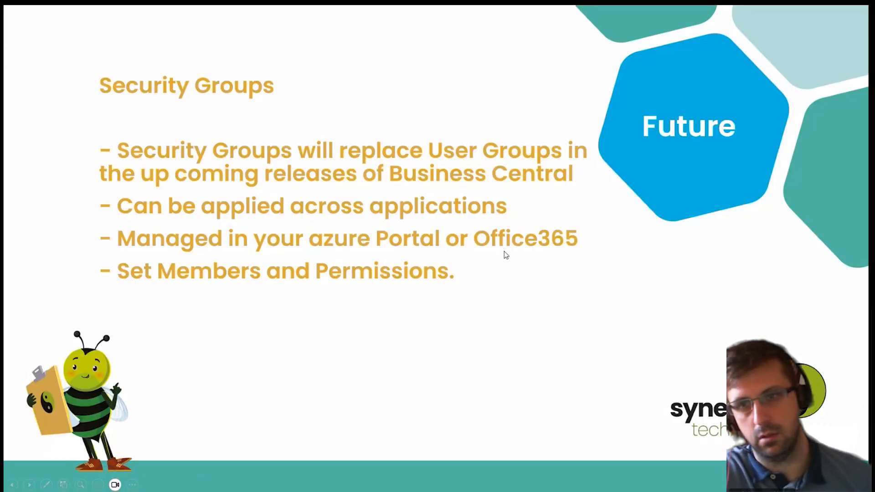
left_click(509, 262)
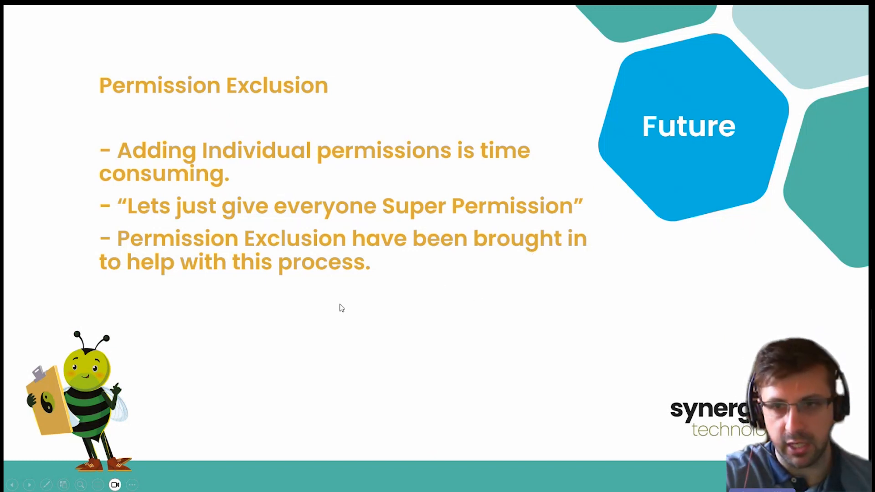
key("alt+Tab")
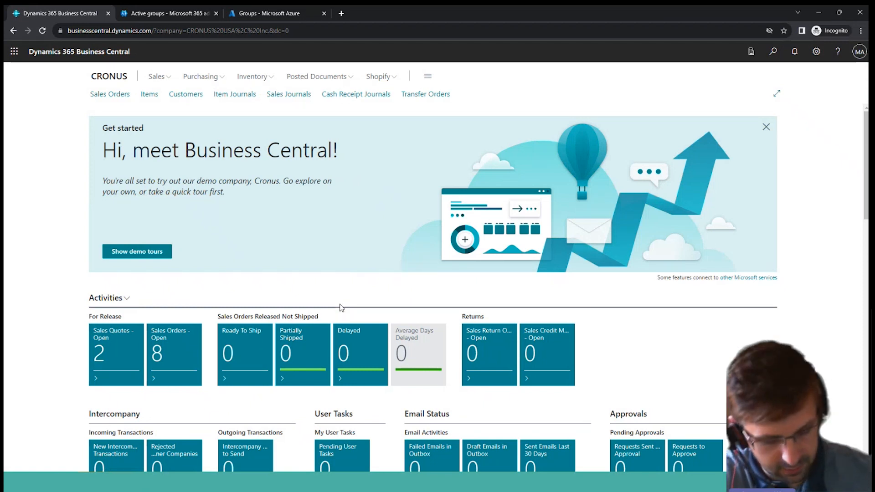
Show the Permission Exclusion slide, return to Business Central, and open the Permission Sets list.
key("alt+Tab")
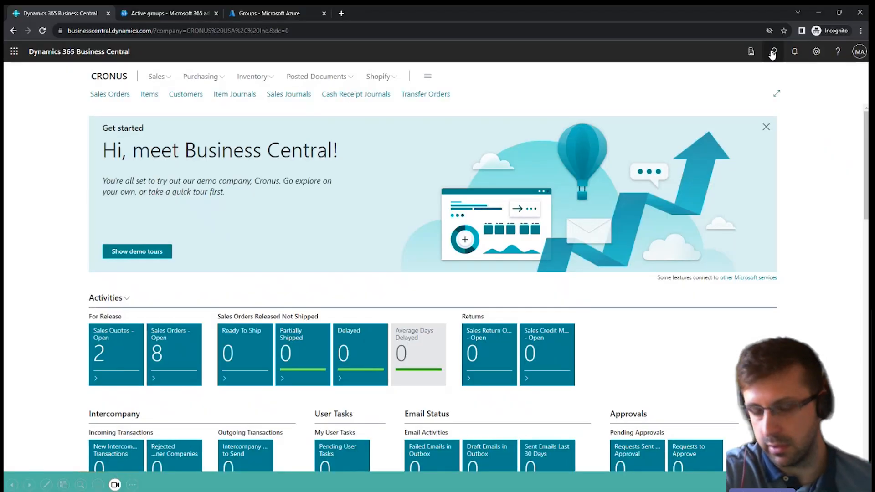
left_click(773, 52)
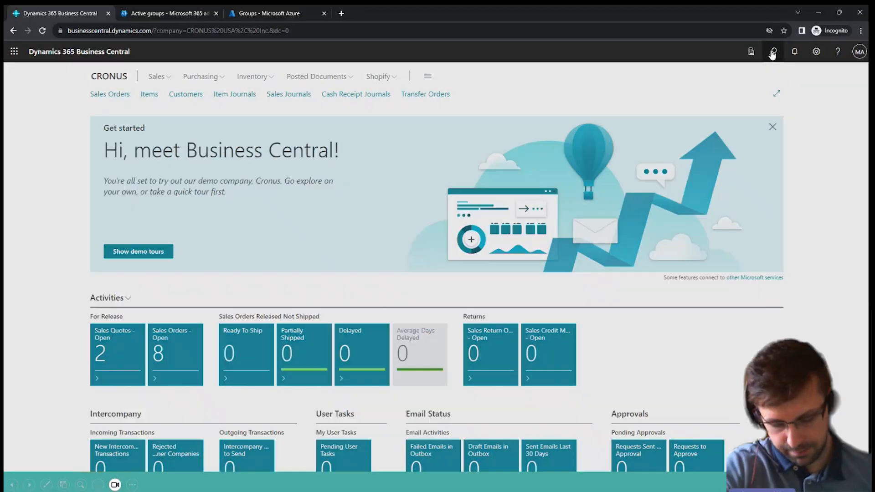
type("Permiss")
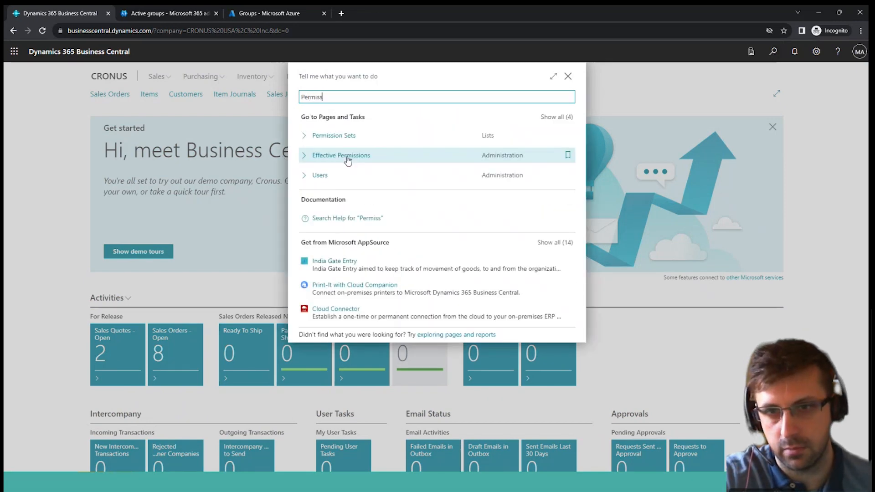
left_click(347, 133)
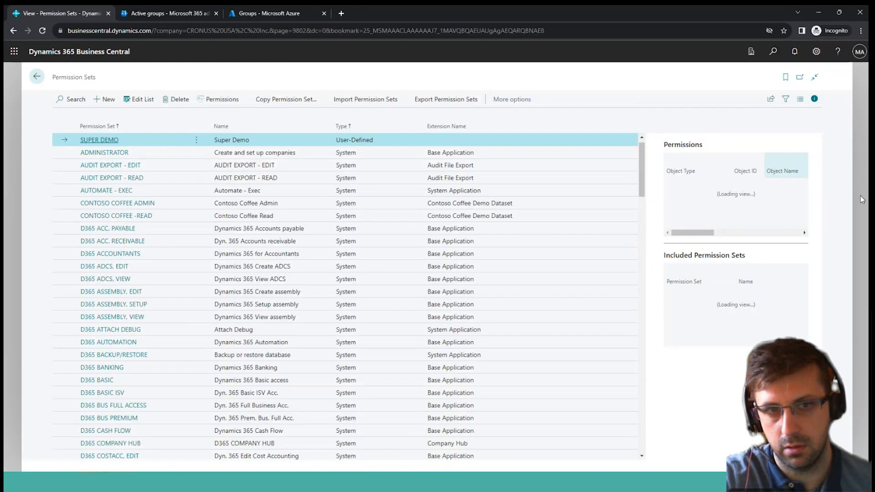
Create a new permission set called Super No Bank and open its permissions.
left_click(108, 99)
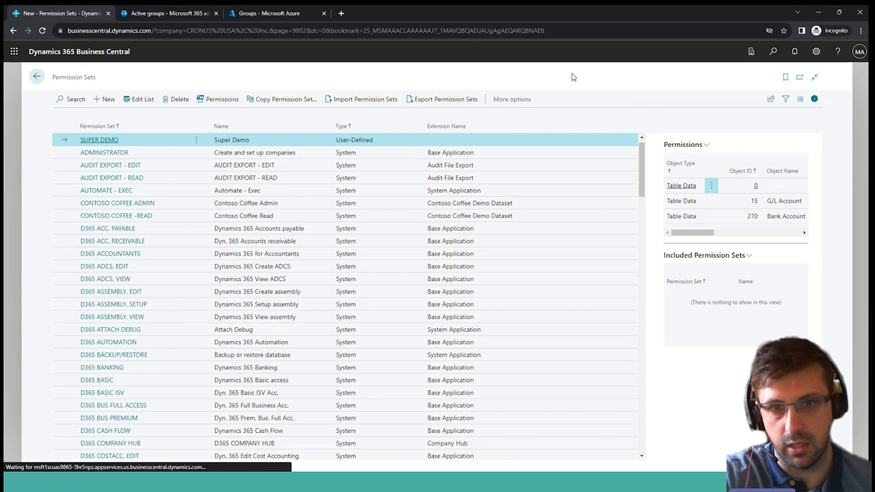
type("Supe")
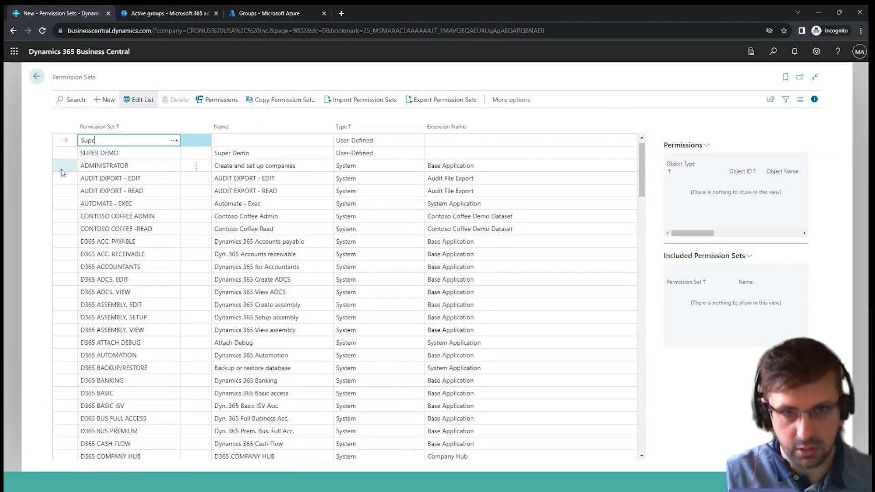
type("r No Bank")
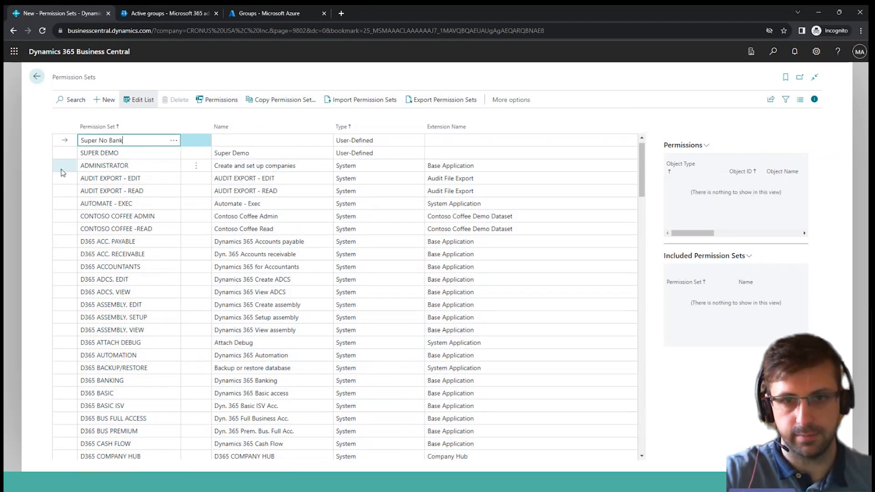
key("Tab")
left_click(220, 103)
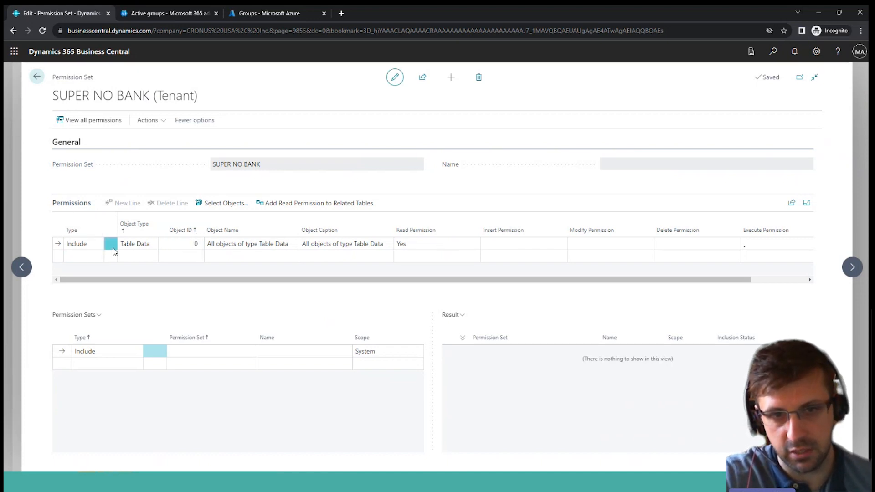
Set the insert, modify and delete permissions to Yes on the Include line for all objects of type Table Data.
left_click(501, 243)
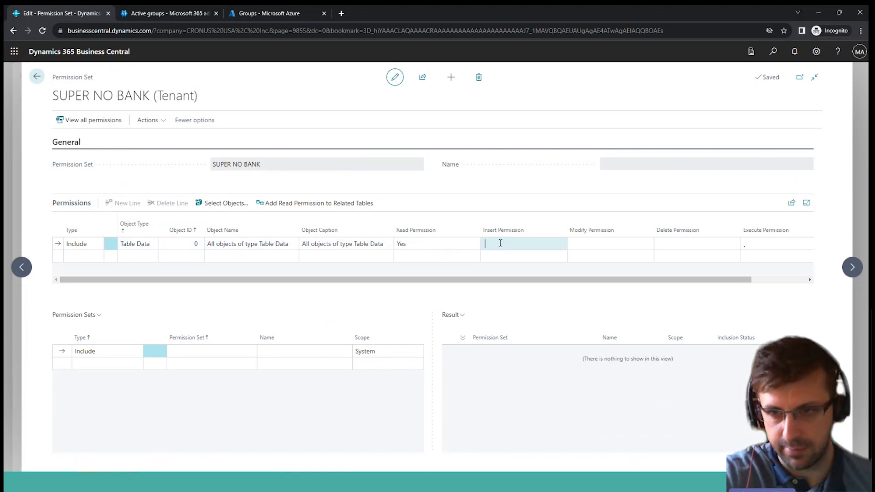
type("Yes")
key("Tab")
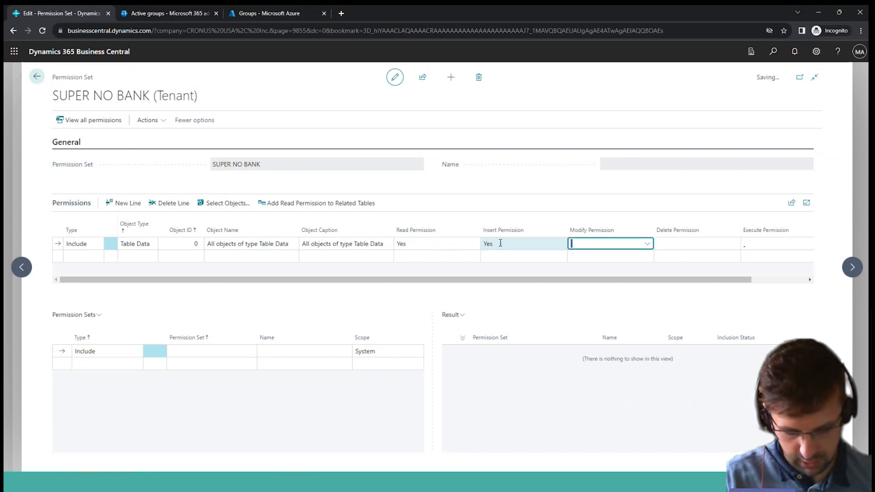
type("Ye")
key("Tab")
type("Y")
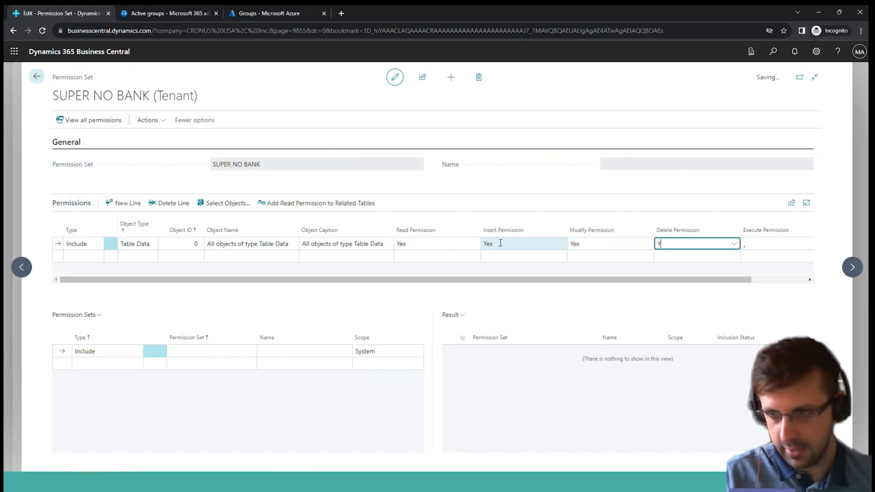
key("Tab")
key("Tab")
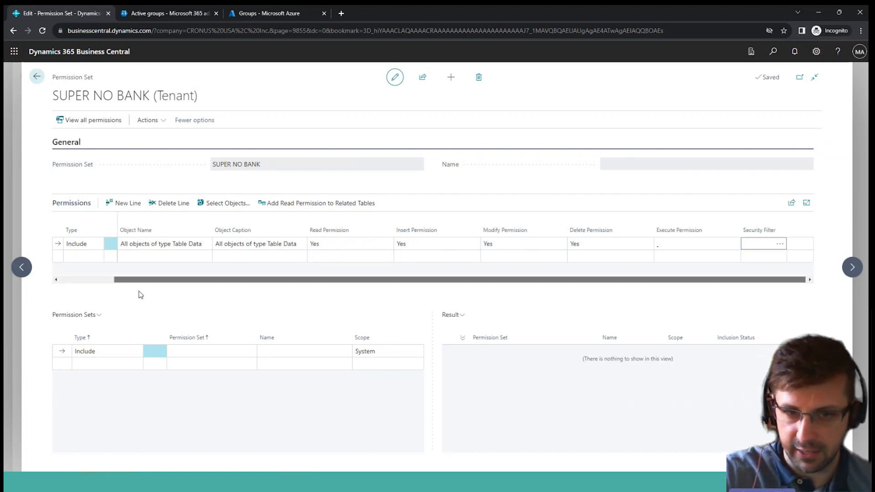
left_click_drag(146, 280, 63, 279)
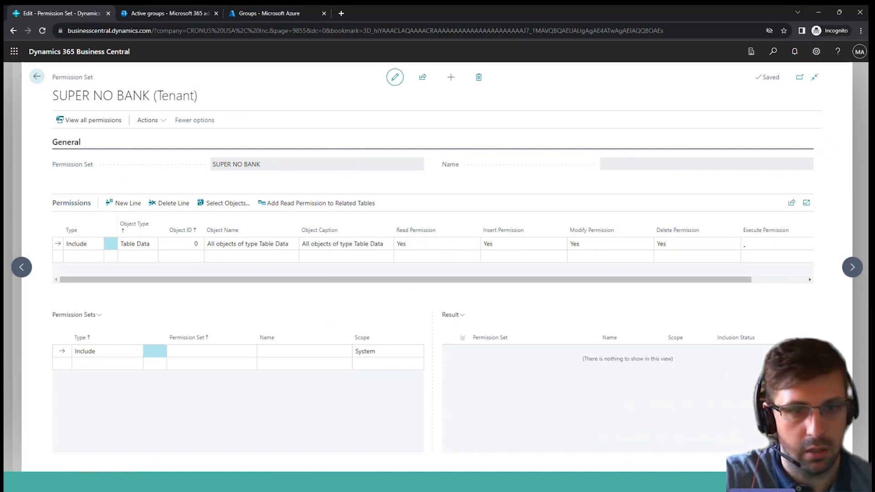
Add an Exclude line for table data object 15, G/L Account, to the SUPER NO BANK permissions.
left_click(97, 257)
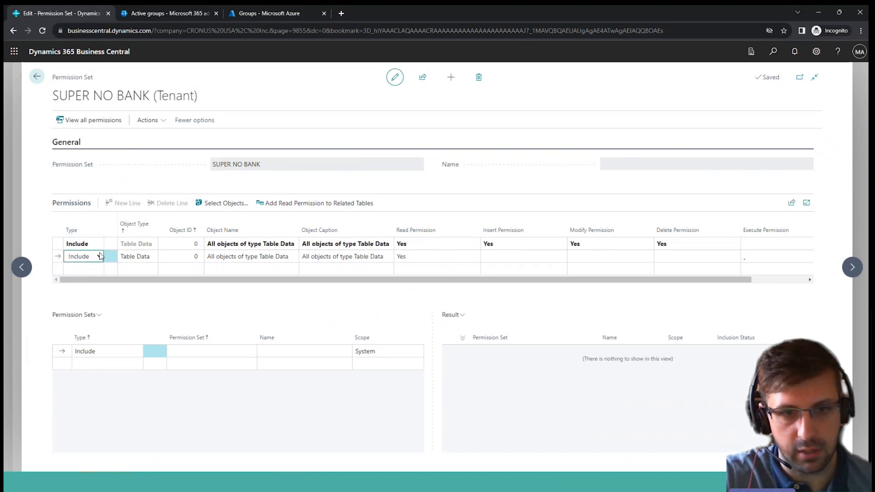
left_click(99, 256)
left_click(78, 274)
left_click(174, 261)
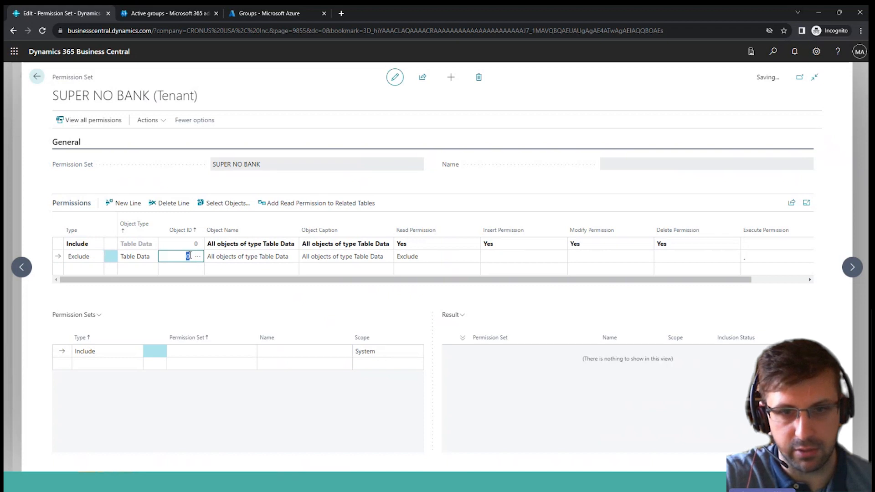
left_click(198, 256)
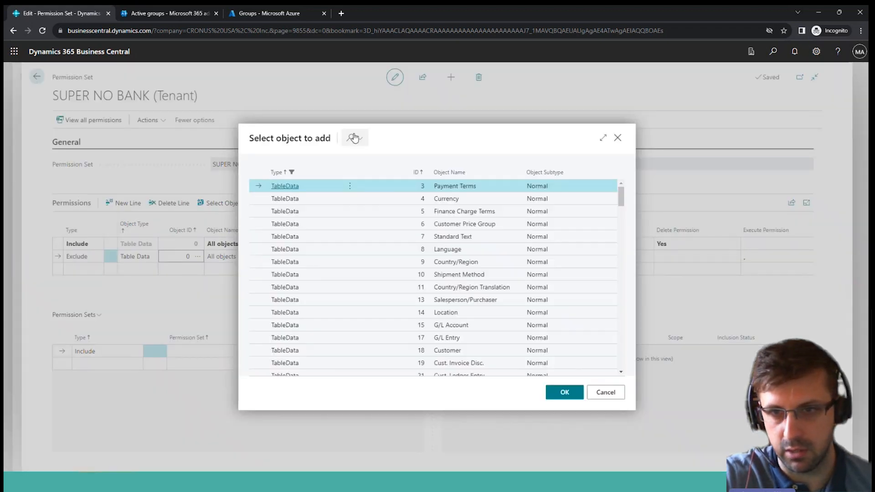
left_click(351, 137)
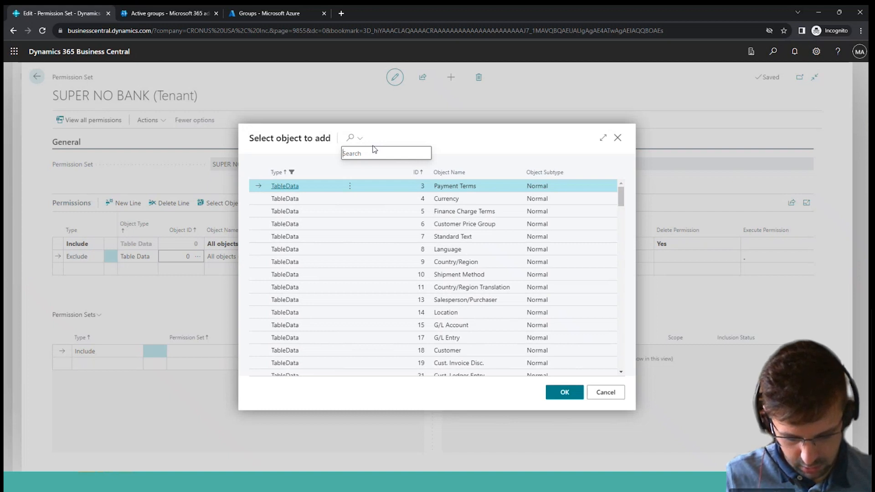
type("g/l ac")
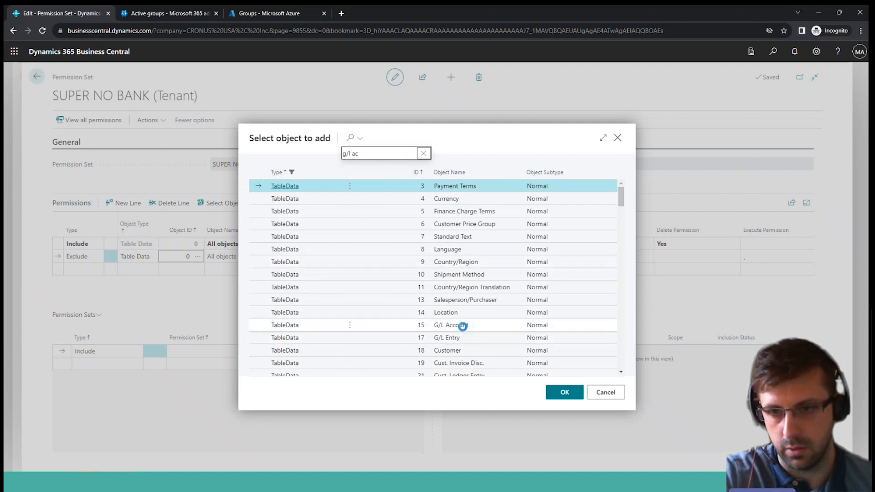
left_click(460, 325)
left_click(557, 398)
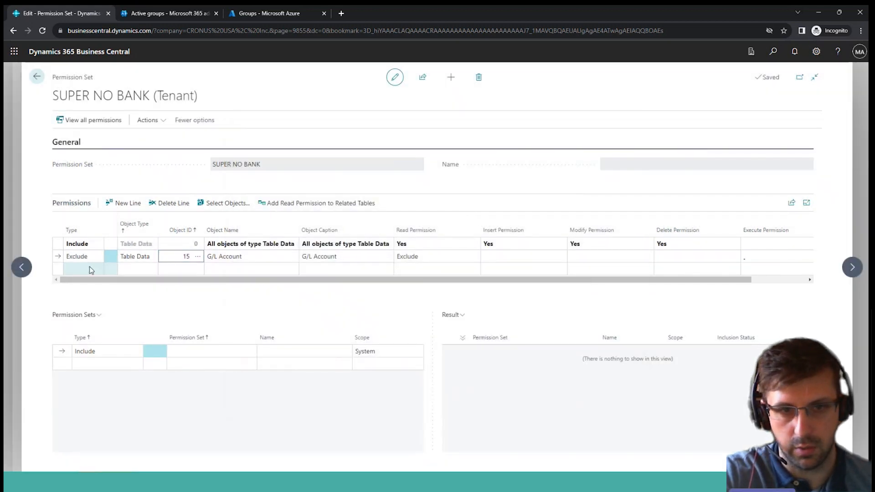
Add another Exclude line for table data object 270, Bank Account, to the SUPER NO BANK permissions.
left_click(90, 268)
left_click(99, 272)
left_click(89, 290)
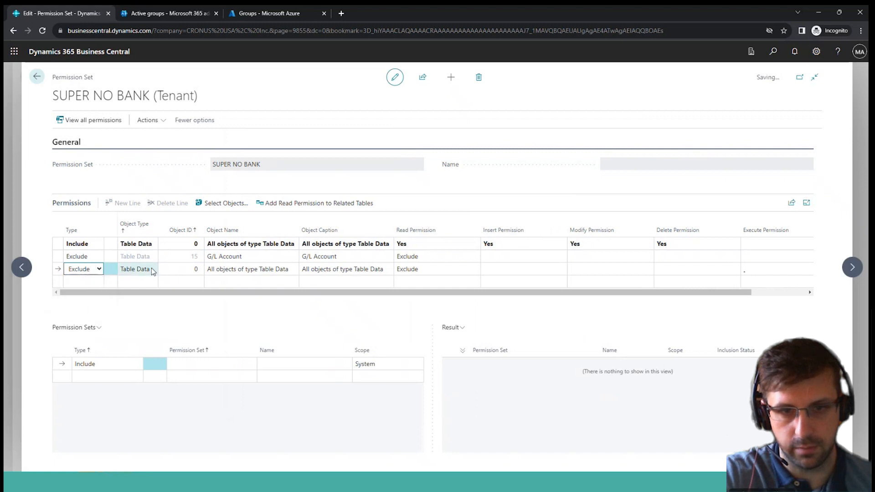
left_click(186, 271)
left_click(198, 270)
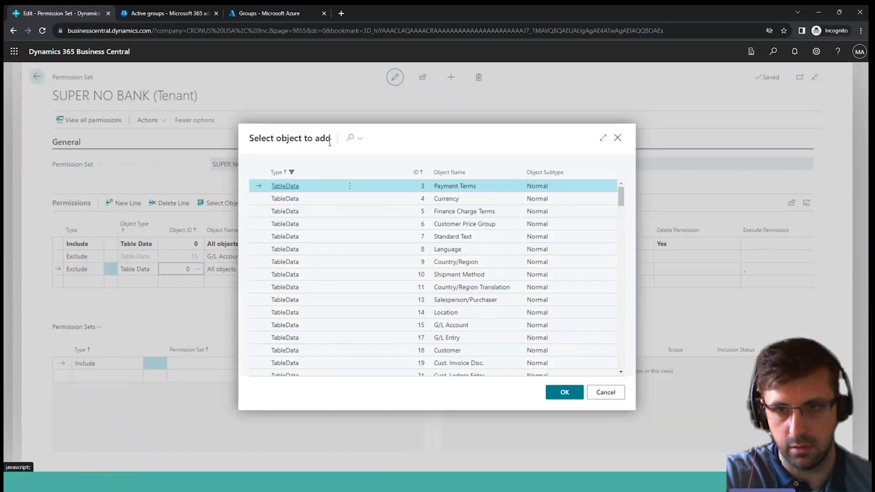
left_click(351, 138)
type("bank")
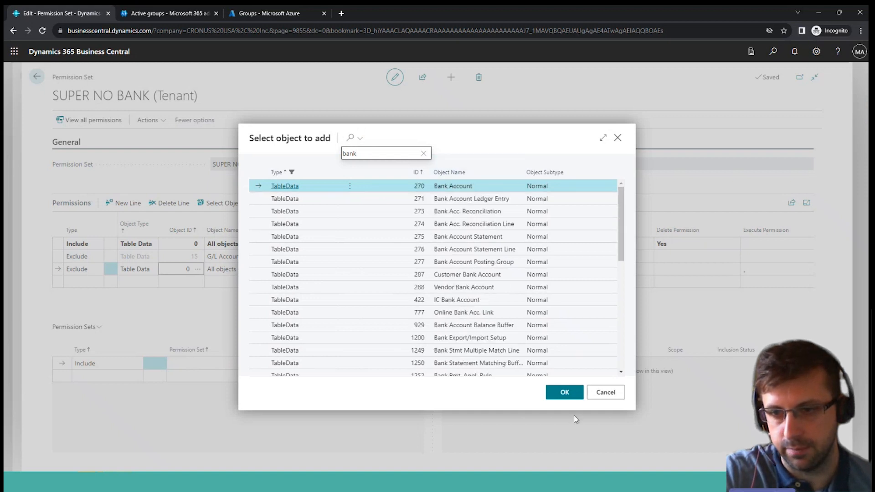
left_click(564, 393)
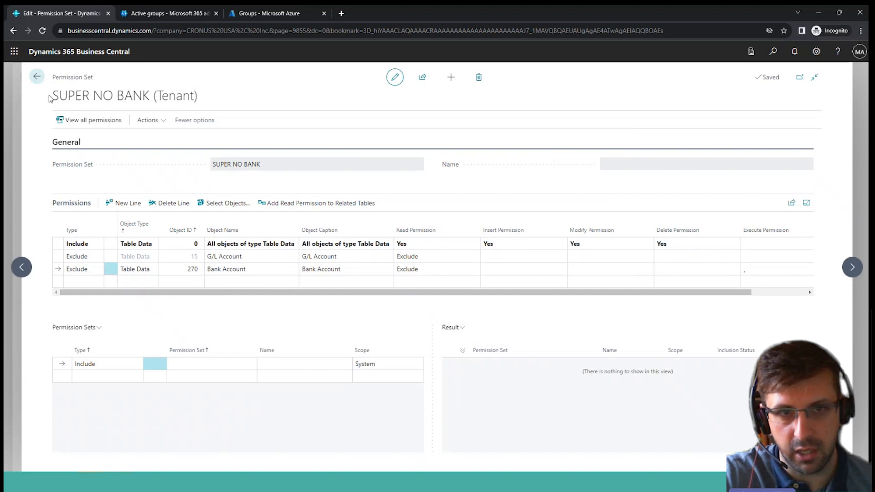
left_click_drag(52, 96, 155, 89)
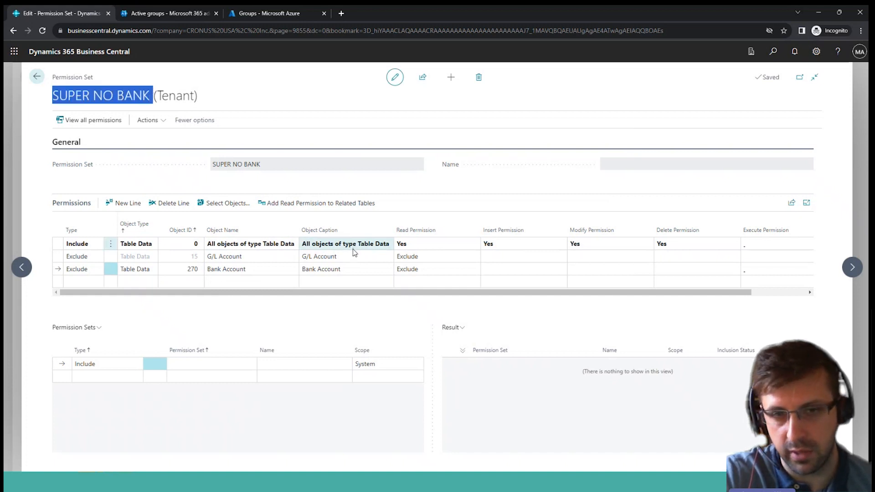